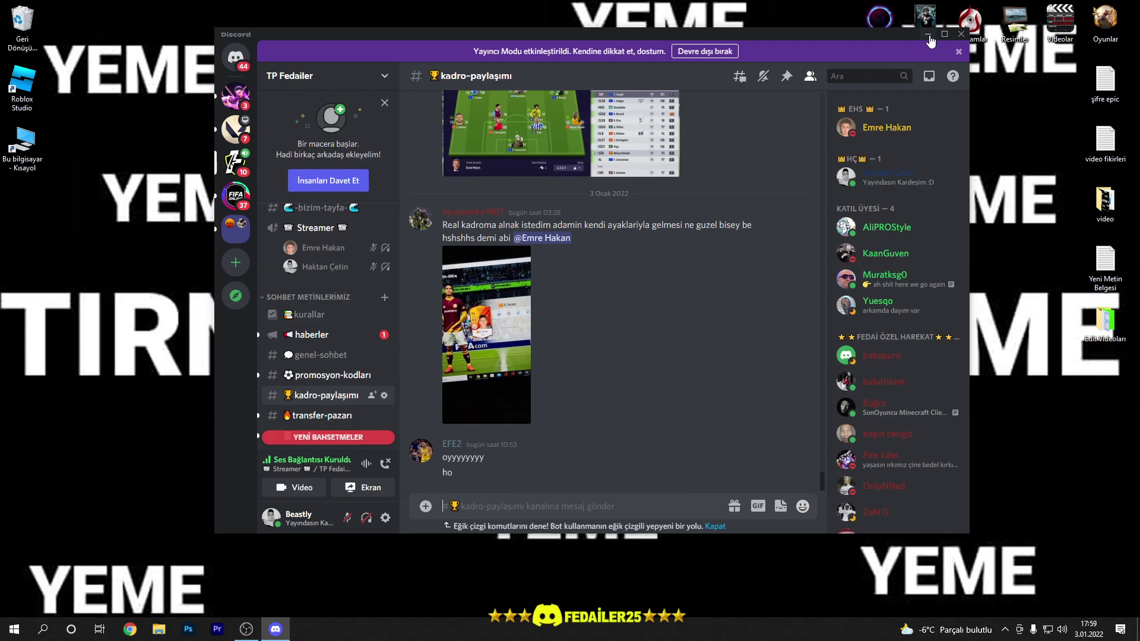
Minimize Discord, search Windows for "aygıt yöneticisi" and open Aygıt Yöneticisi (Device Manager)
{"action": "left_click", "coordinate": [929, 37]}
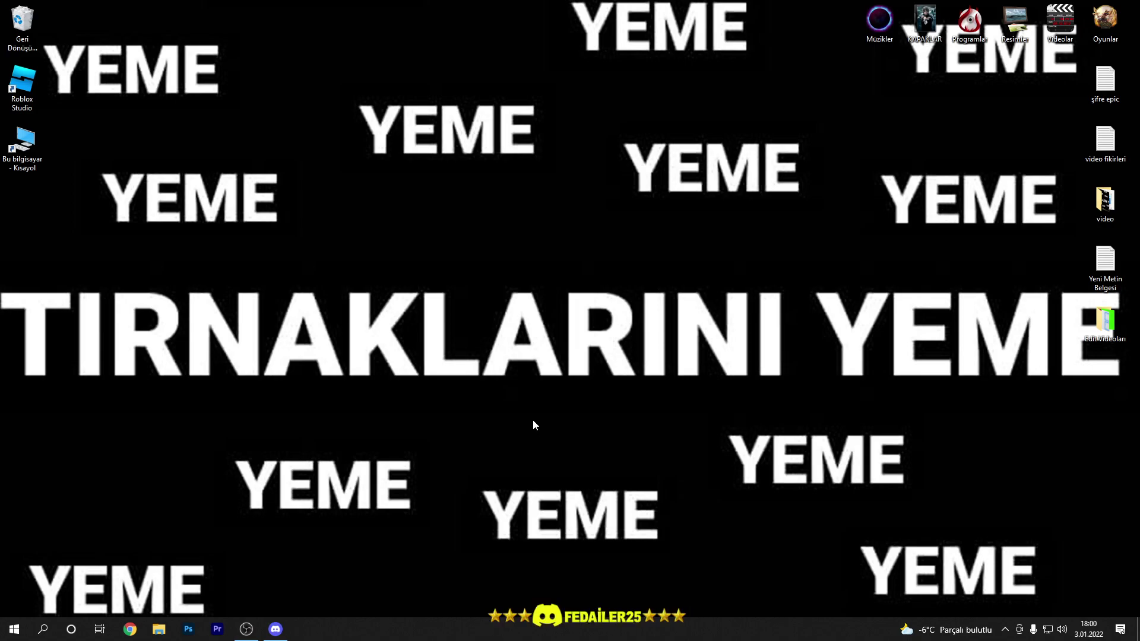
{"action": "left_click", "coordinate": [41, 632]}
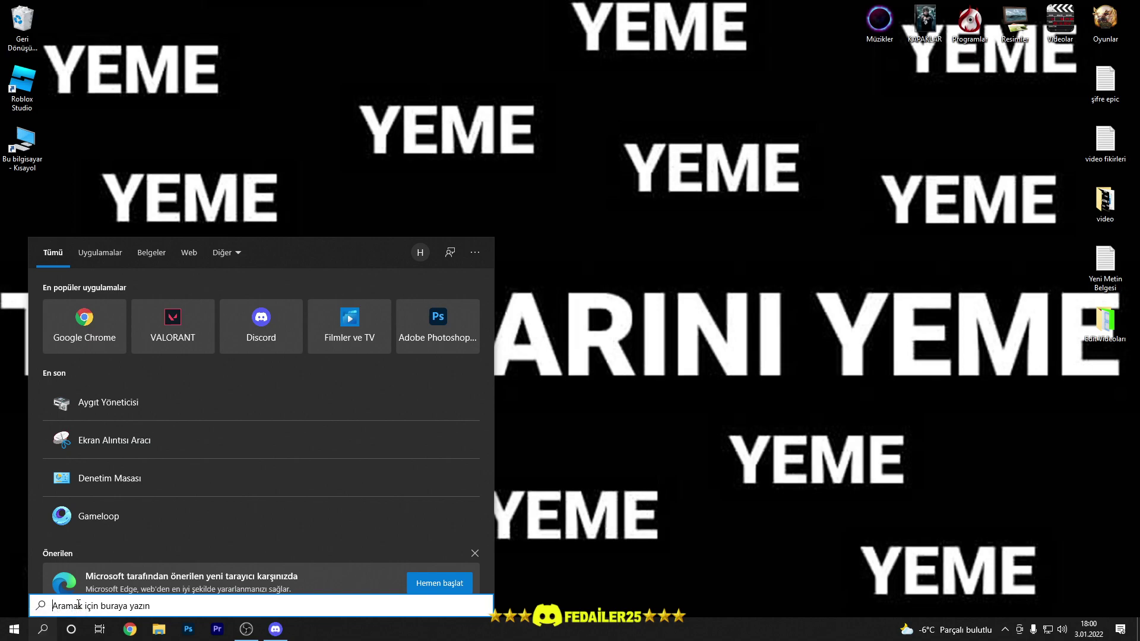
{"action": "type", "text": "aygıt yöneticisi"}
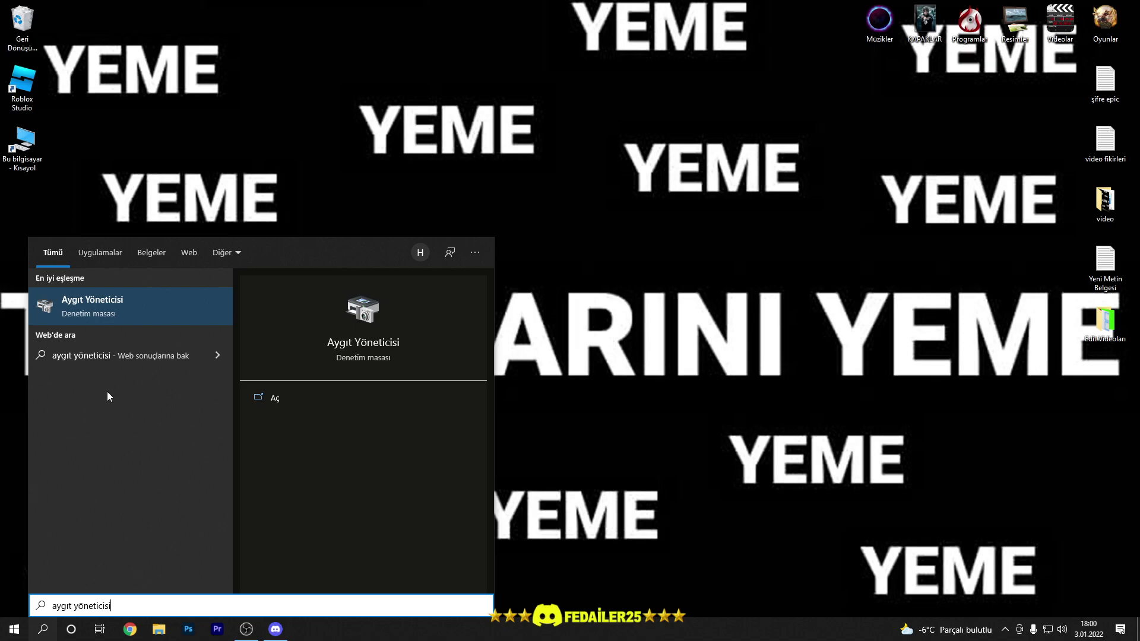
{"action": "left_click", "coordinate": [129, 314]}
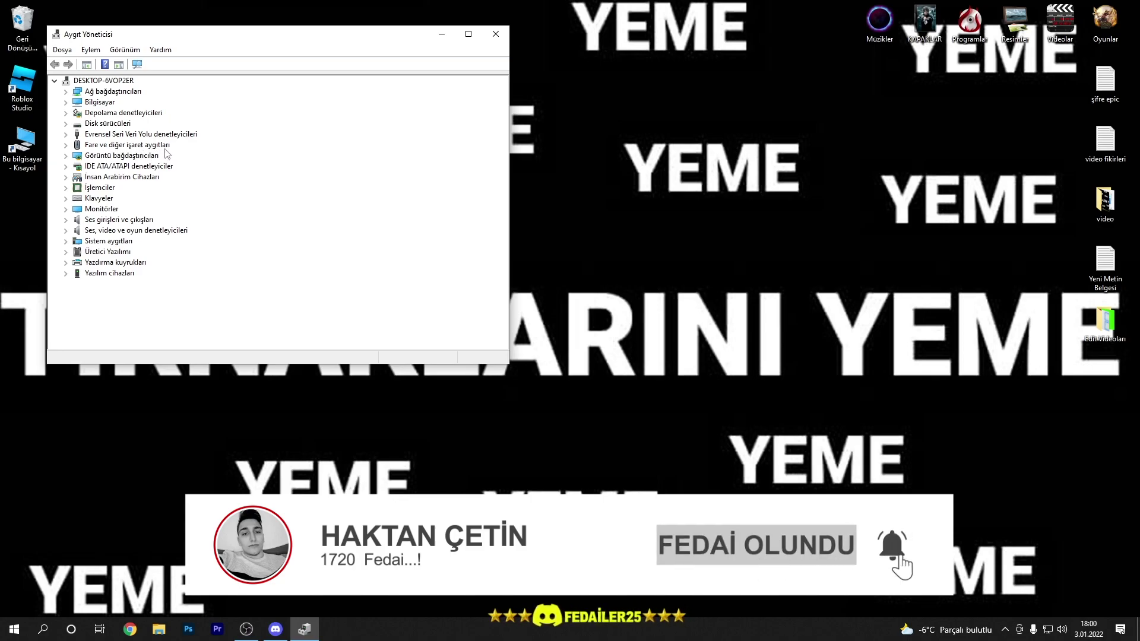
Expand "Fare ve diğer işaret aygıtları" and show the driver properties of "İAC uyumlu fare"
{"action": "left_click", "coordinate": [66, 146]}
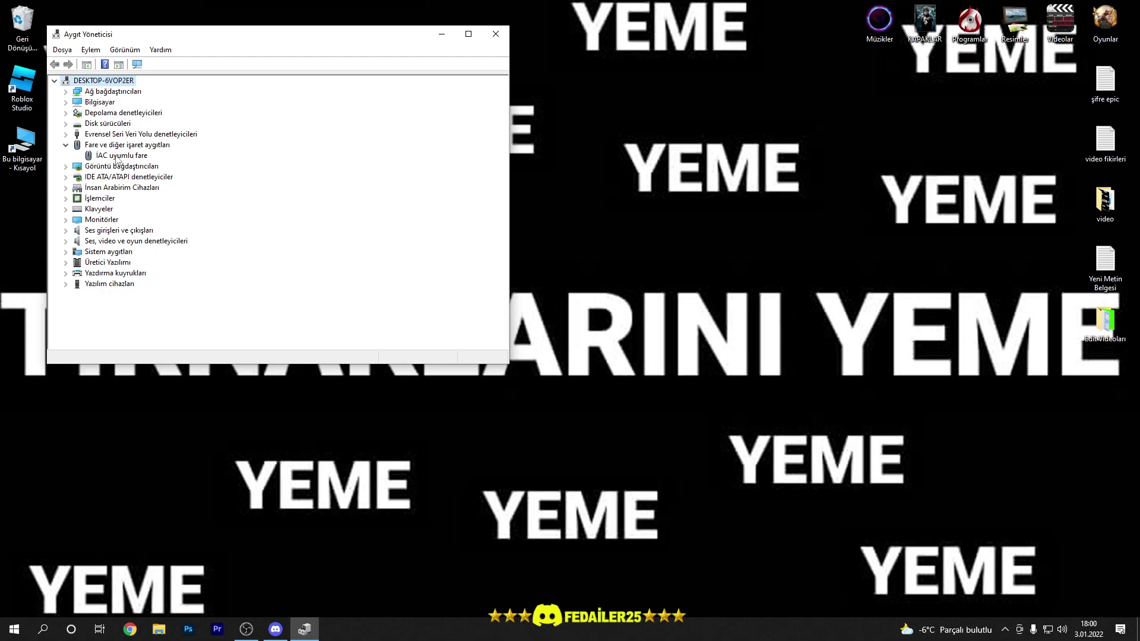
{"action": "double_click", "coordinate": [115, 157]}
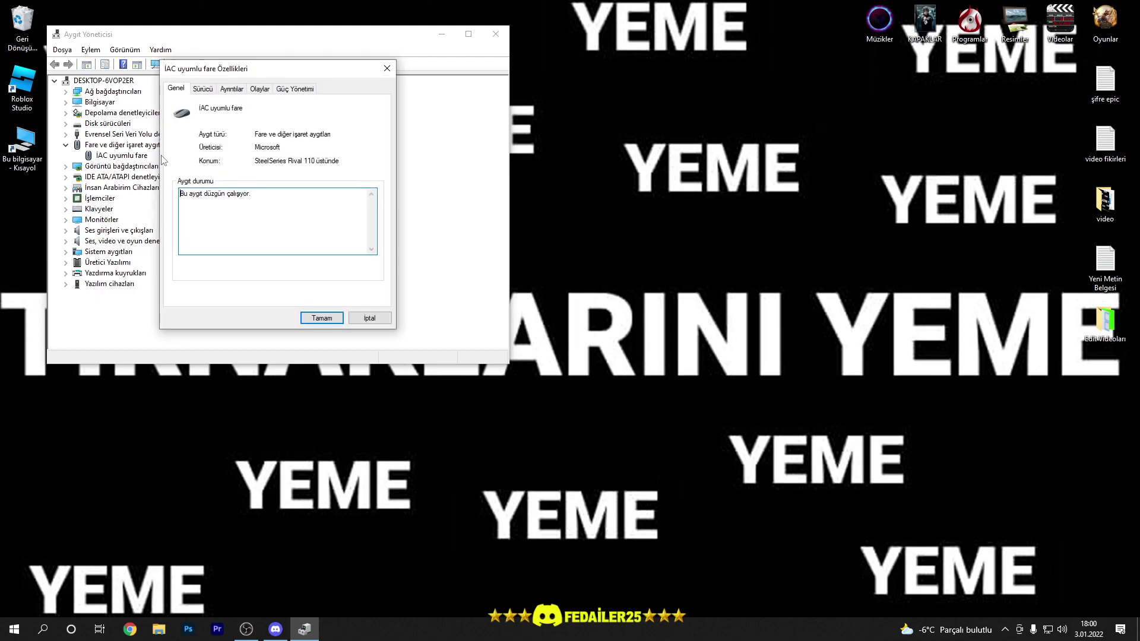
{"action": "left_click", "coordinate": [199, 89]}
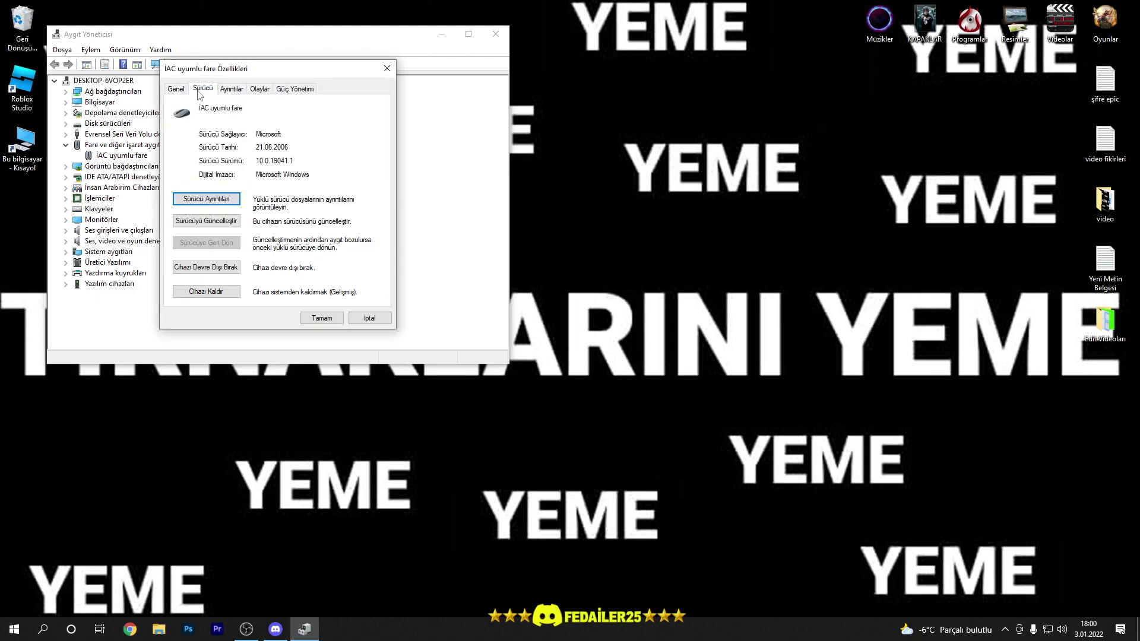
Update the mouse driver manually, installing "İAC uyumlu fare" from the list of drivers available on the computer, and close the wizard
{"action": "left_click", "coordinate": [217, 223]}
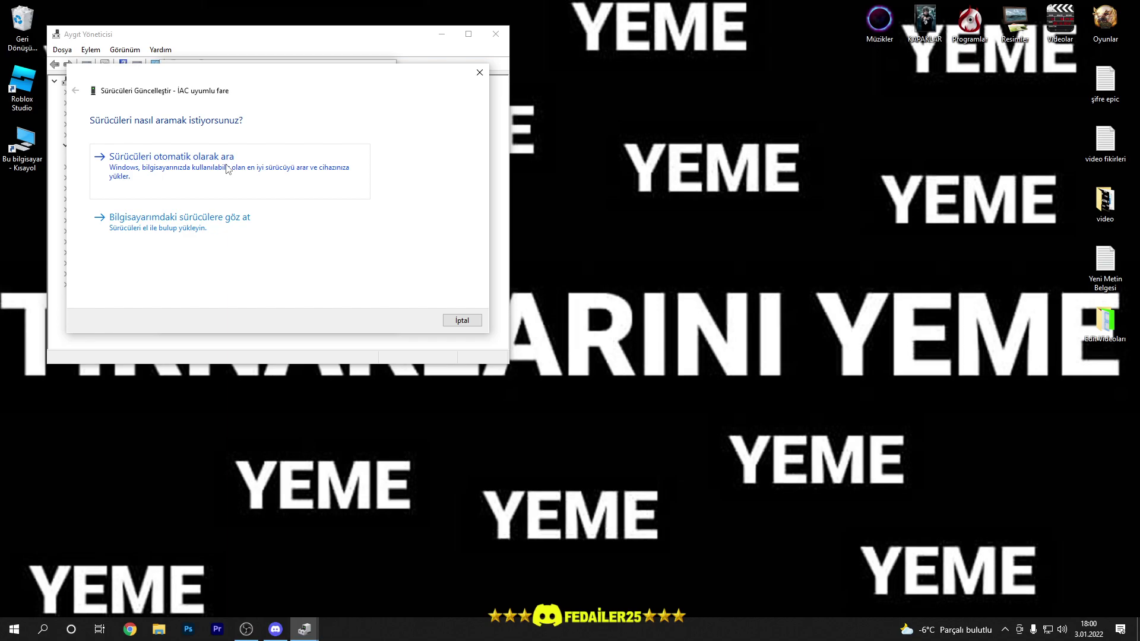
{"action": "left_click", "coordinate": [233, 223]}
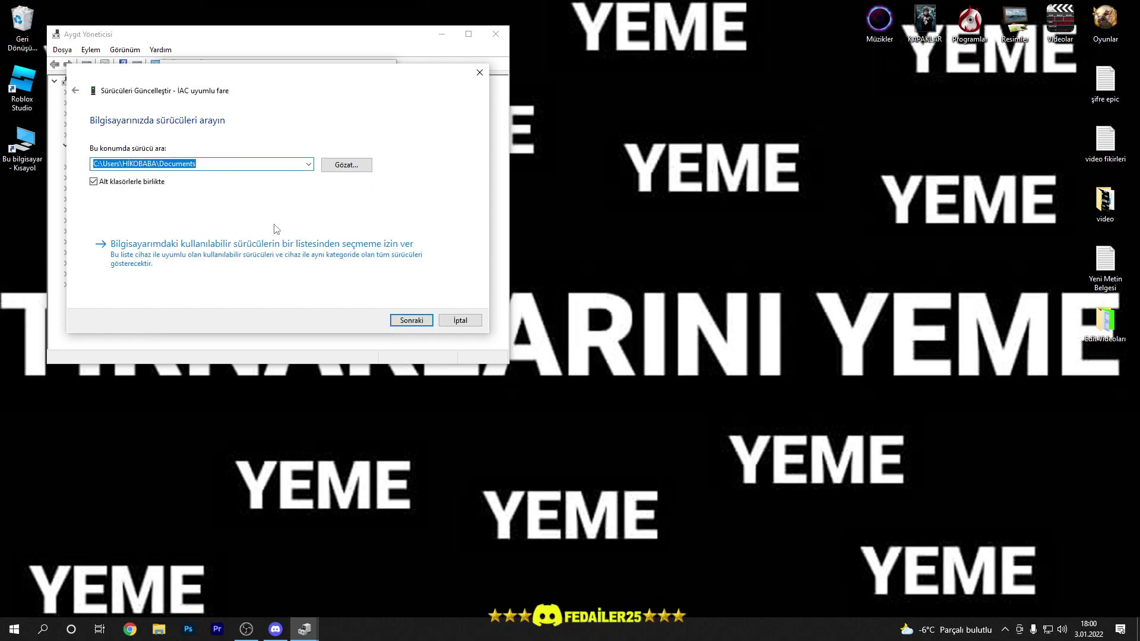
{"action": "left_click", "coordinate": [246, 256]}
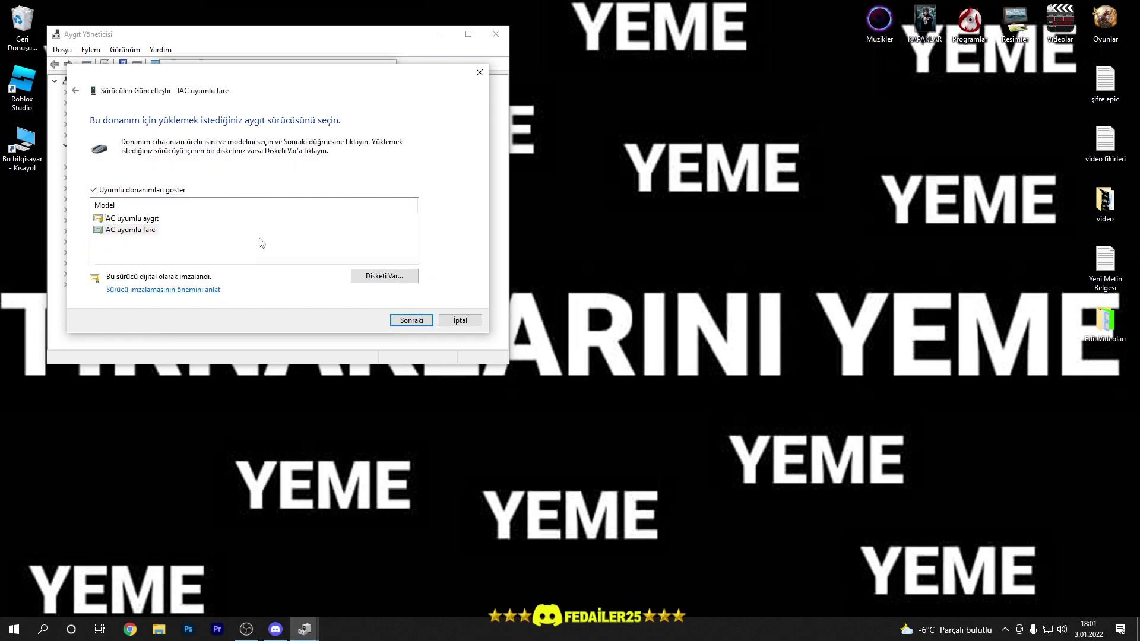
{"action": "left_click", "coordinate": [141, 233]}
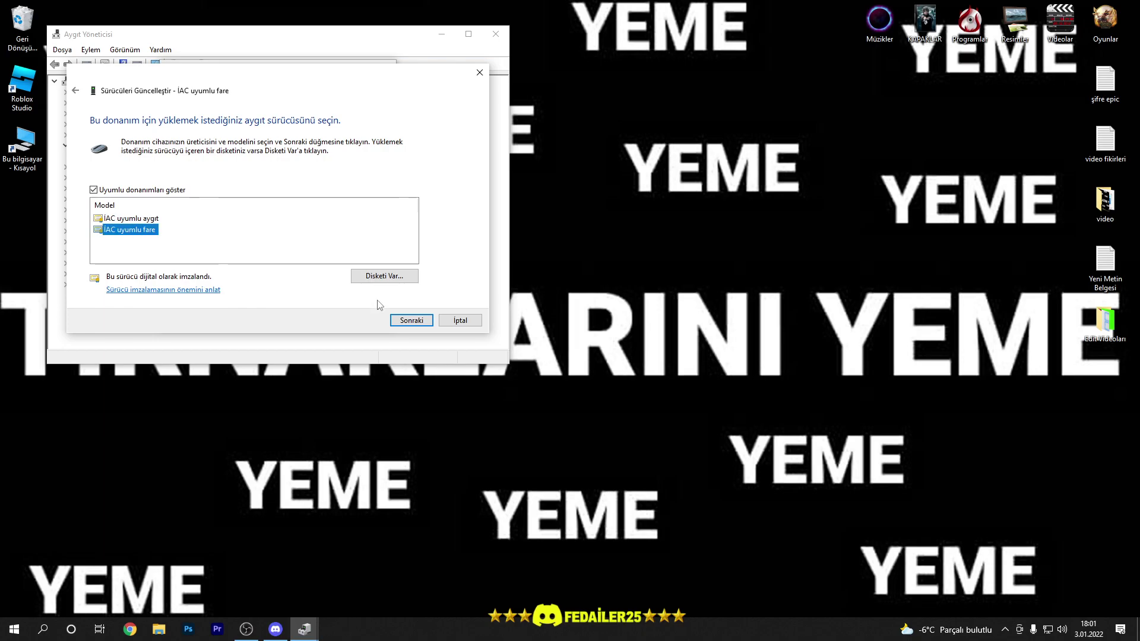
{"action": "left_click", "coordinate": [411, 321]}
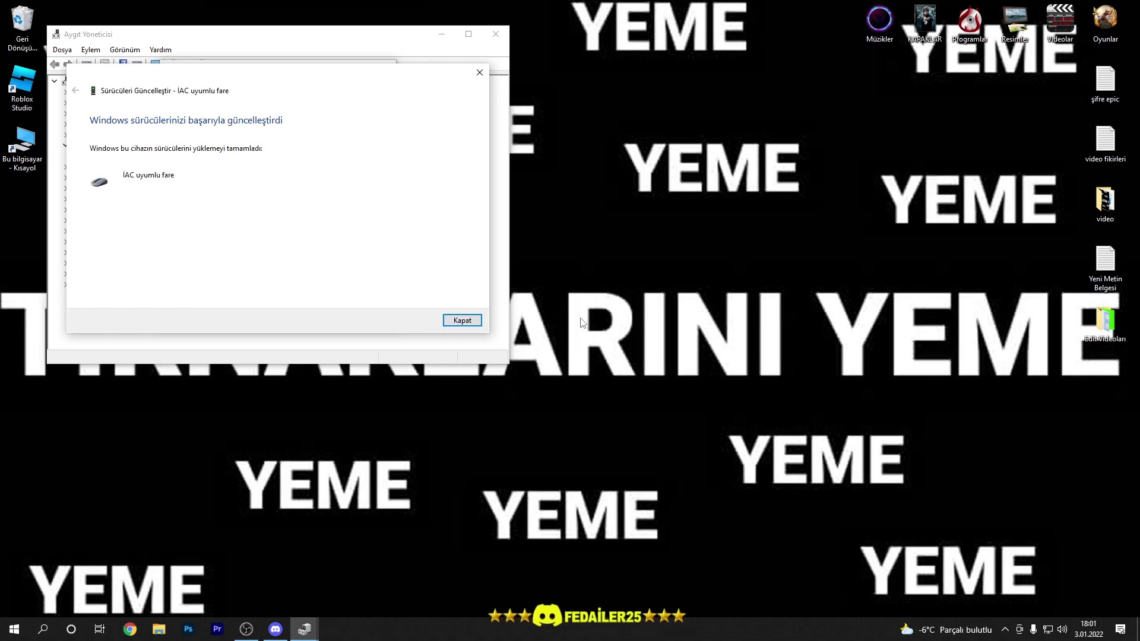
{"action": "left_click", "coordinate": [460, 320]}
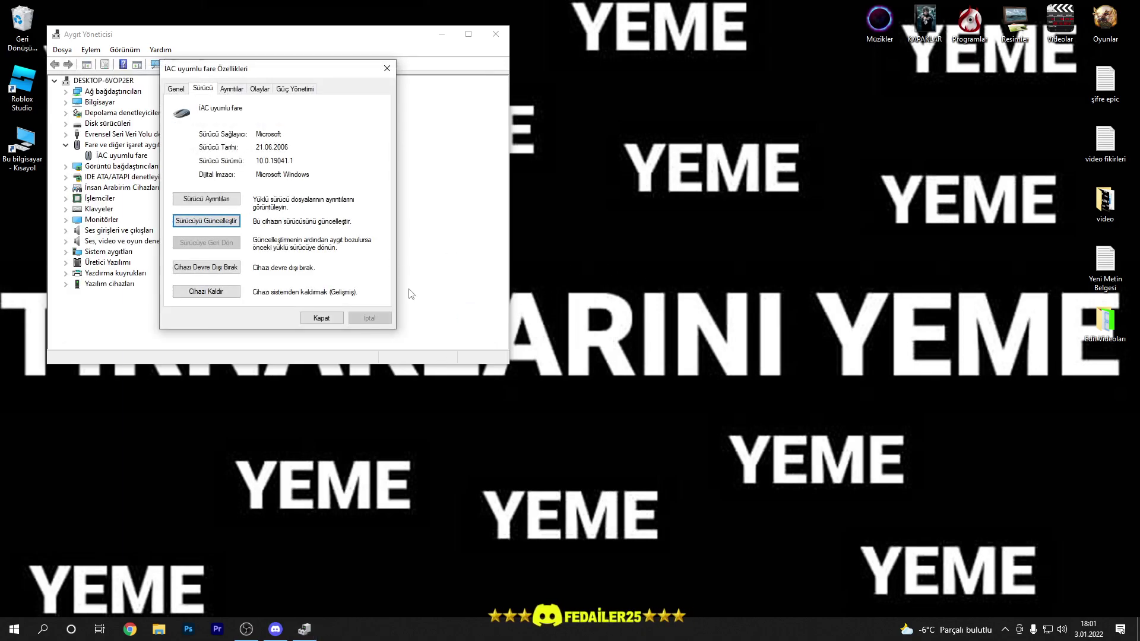
Repeat the manual driver update with the "İAC uyumlu fare" model and close the update wizard
{"action": "left_click", "coordinate": [210, 225]}
{"action": "left_click", "coordinate": [283, 240]}
{"action": "left_click", "coordinate": [244, 244]}
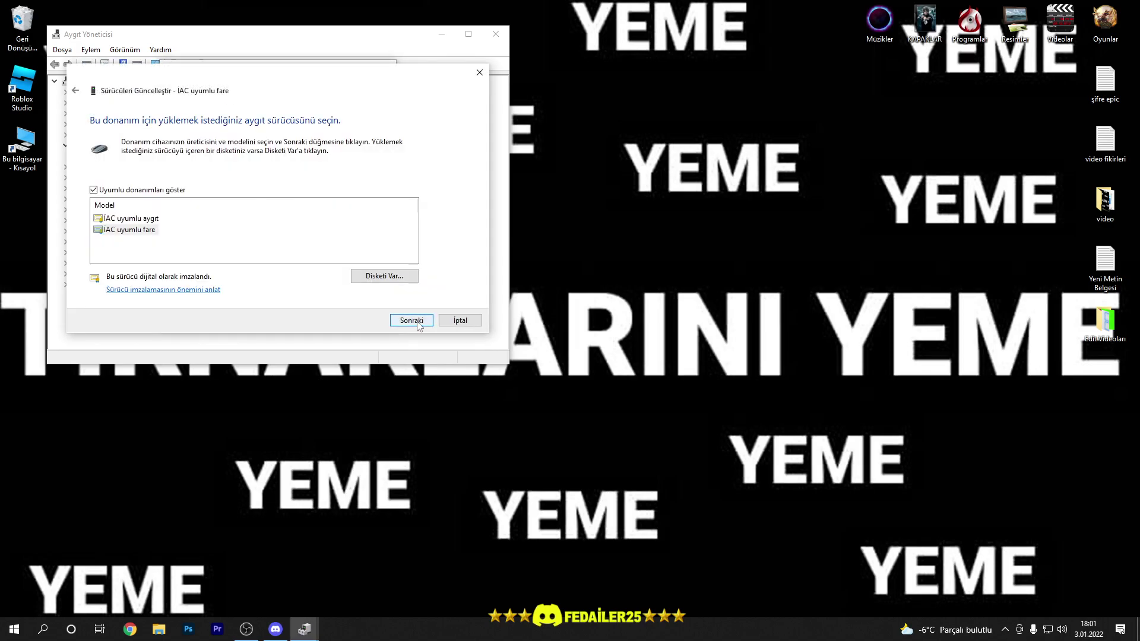
{"action": "left_click", "coordinate": [399, 320]}
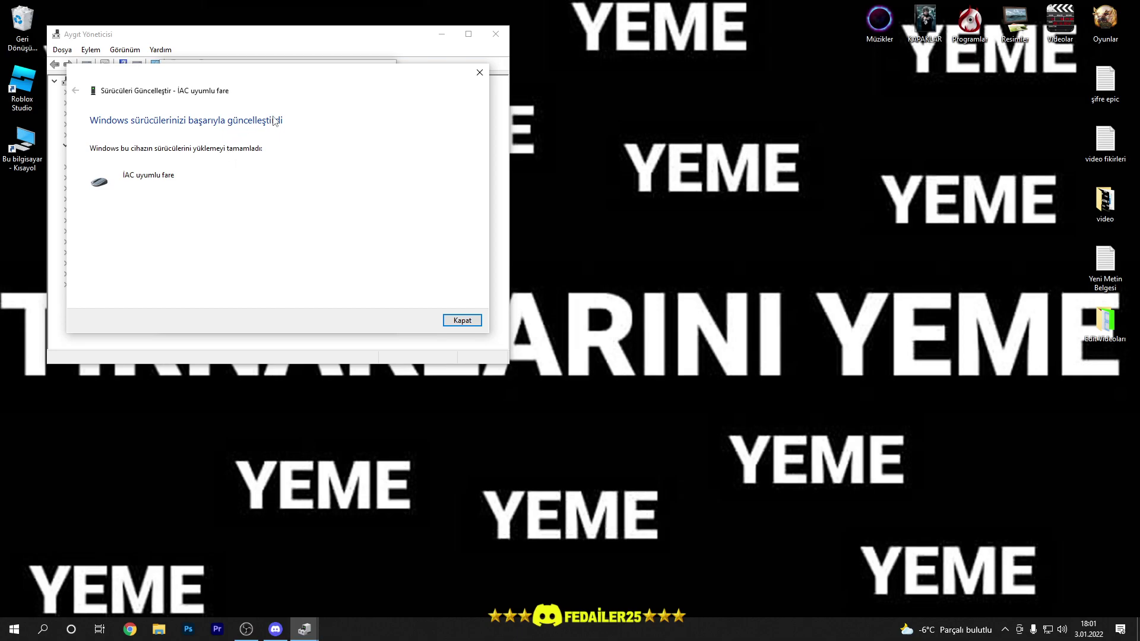
{"action": "left_click", "coordinate": [480, 73]}
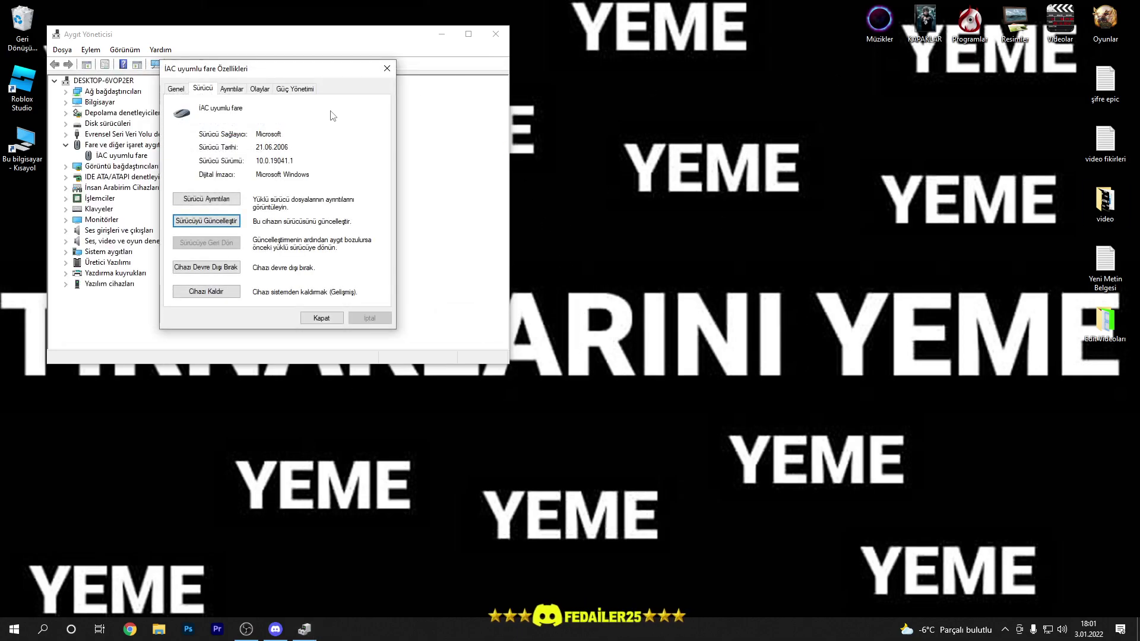
Close the mouse properties and Aygıt Yöneticisi, returning to the desktop
{"action": "left_click", "coordinate": [387, 69]}
{"action": "left_click", "coordinate": [495, 34]}
{"action": "left_click", "coordinate": [628, 268]}
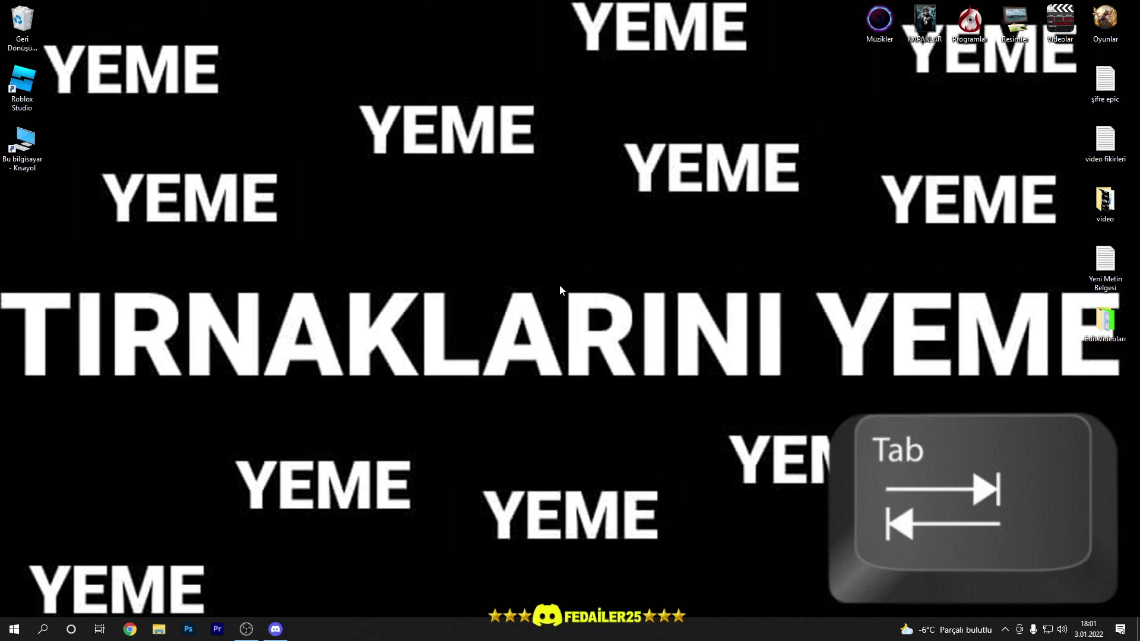
Open Windows search from the taskbar, look up "aygıt yöneticisi" and launch Aygıt Yöneticisi again
{"action": "key", "text": "Tab"}
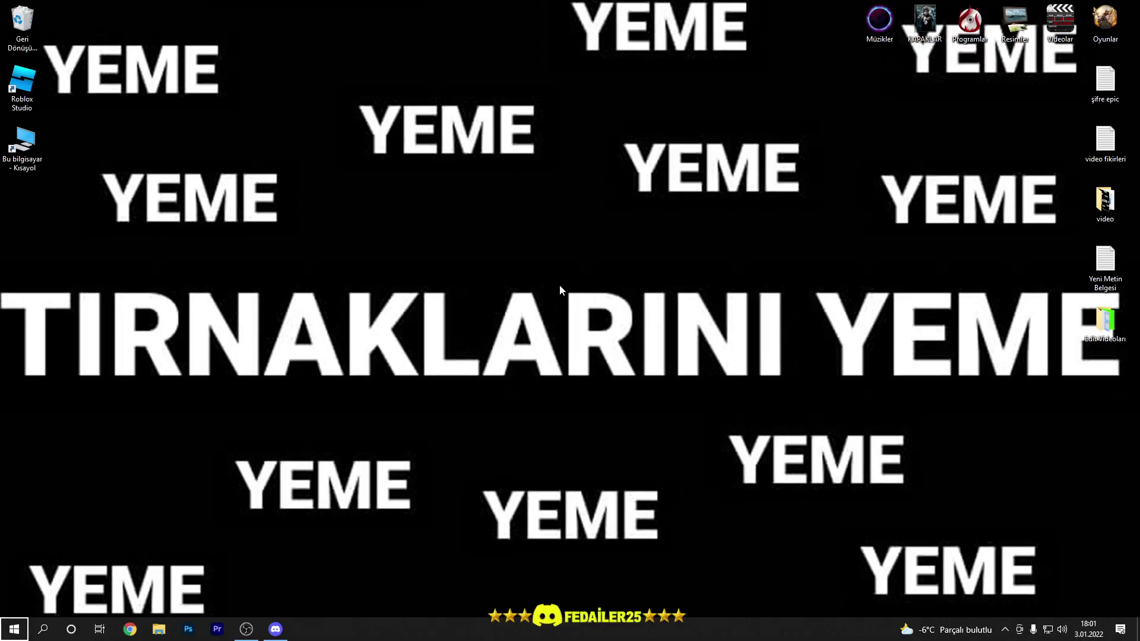
{"action": "key", "text": "Tab"}
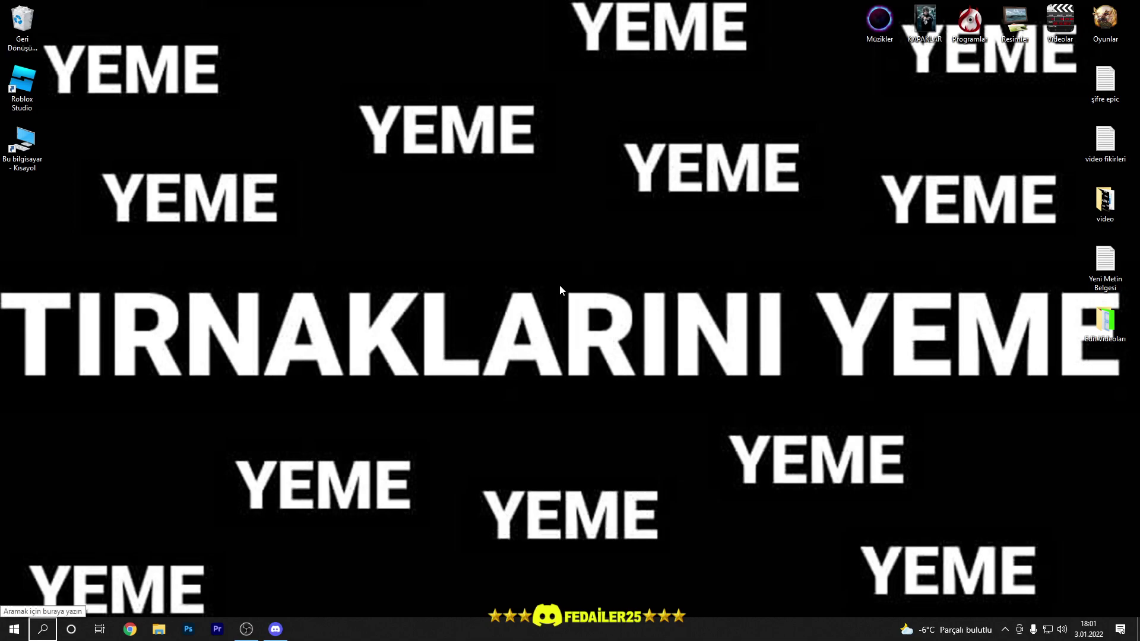
{"action": "key", "text": "Return"}
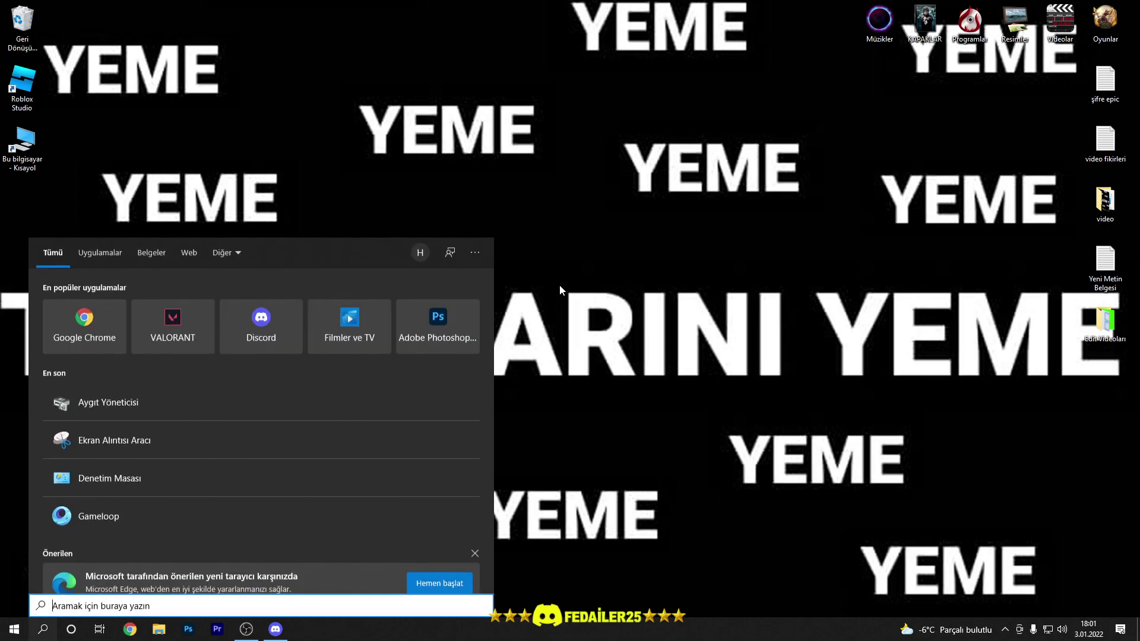
{"action": "type", "text": "aygıt"}
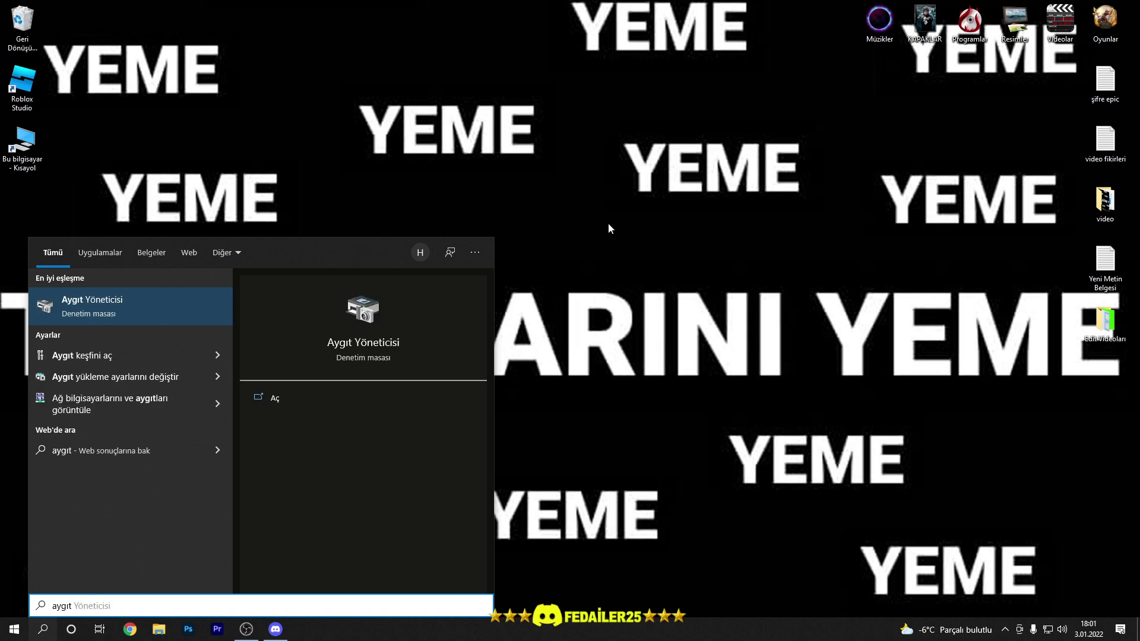
{"action": "type", "text": " yön"}
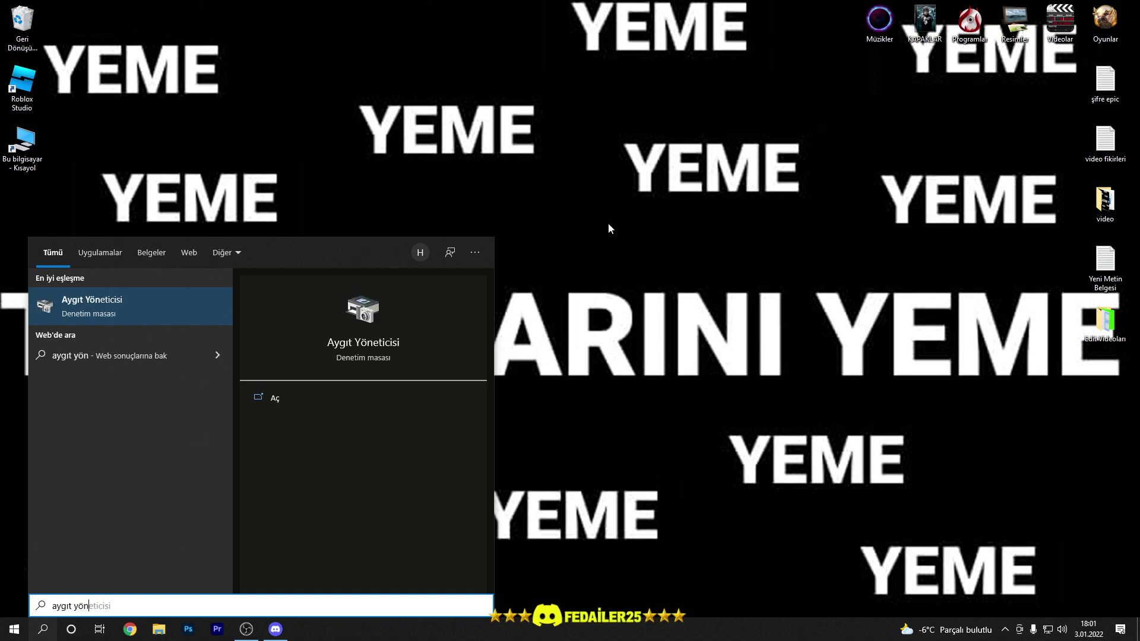
{"action": "type", "text": "eticsi"}
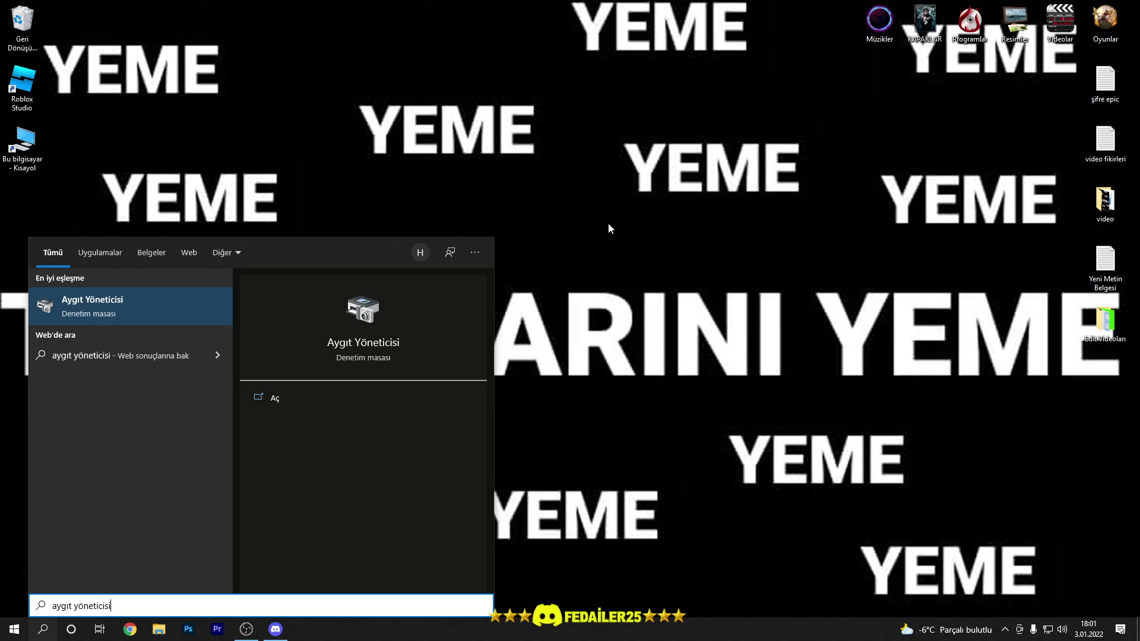
{"action": "key", "text": "Return"}
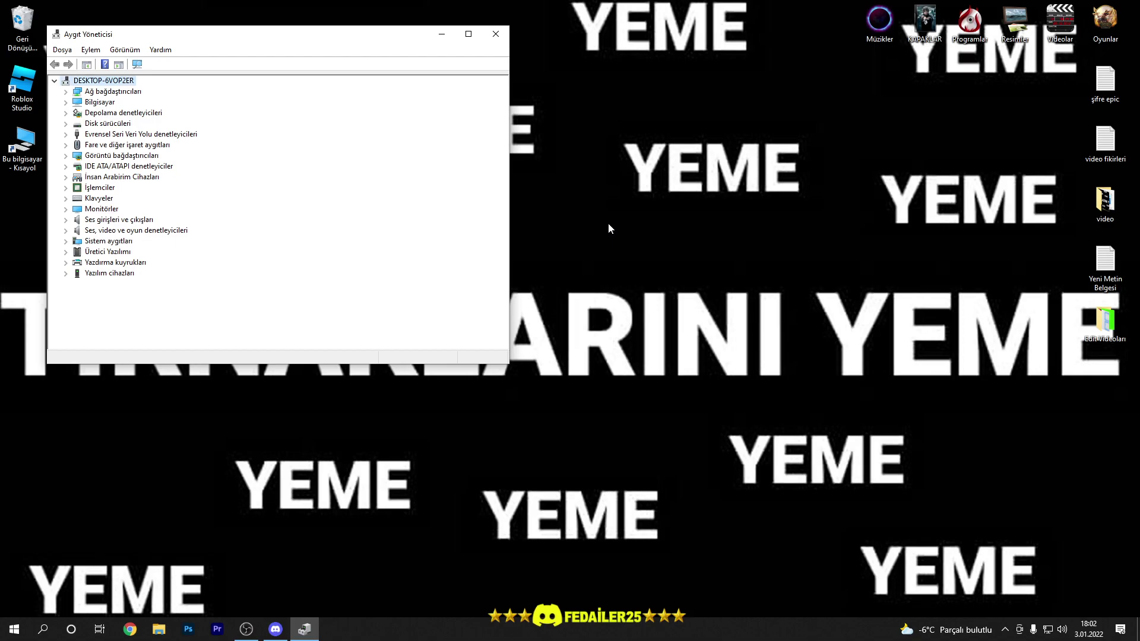
Expand the "Fare ve diğer işaret aygıtları" category and open the properties of "İAC uyumlu fare"
{"action": "key", "text": "Tab"}
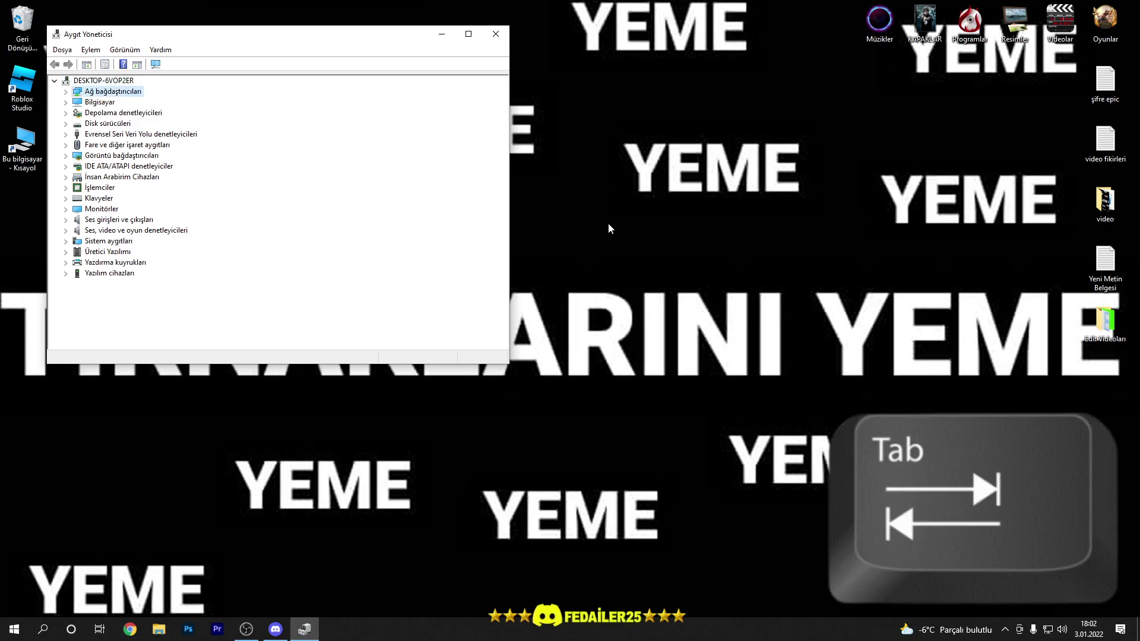
{"action": "key", "text": "Down"}
{"action": "key", "text": "Down"}
{"action": "key", "text": "Down"}
{"action": "key", "text": "Down"}
{"action": "key", "text": "Down"}
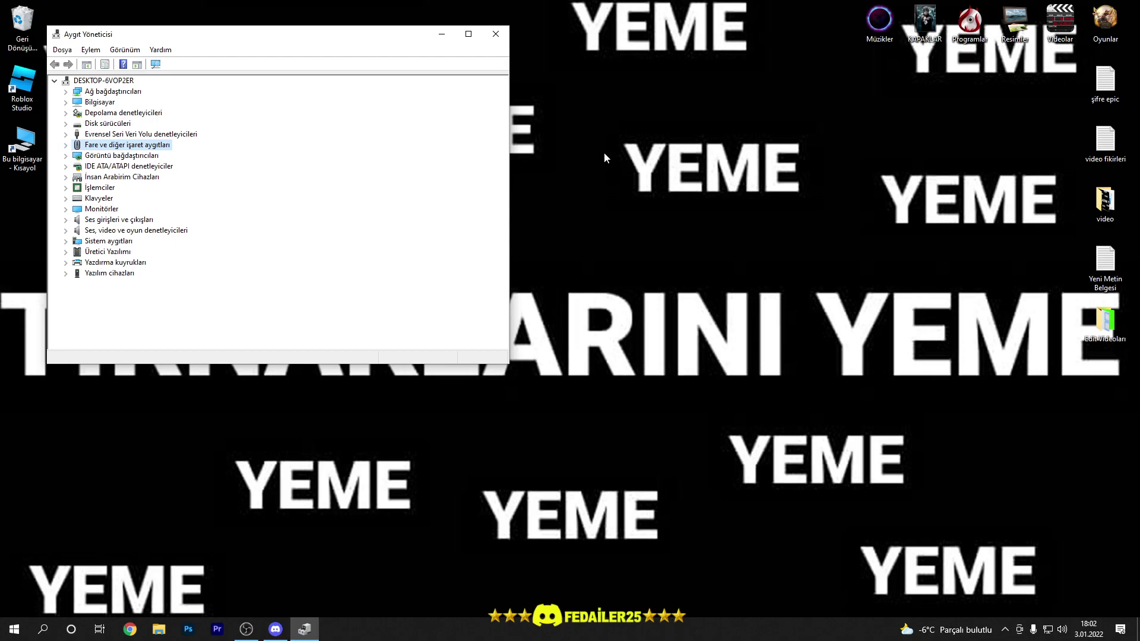
{"action": "key", "text": "Right"}
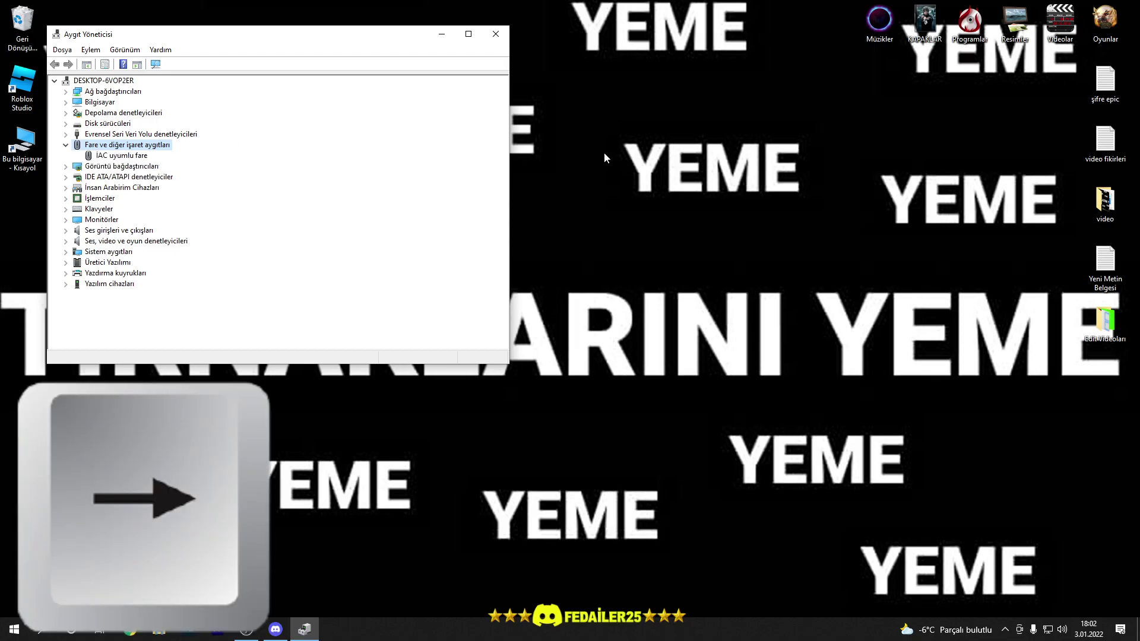
{"action": "key", "text": "Left"}
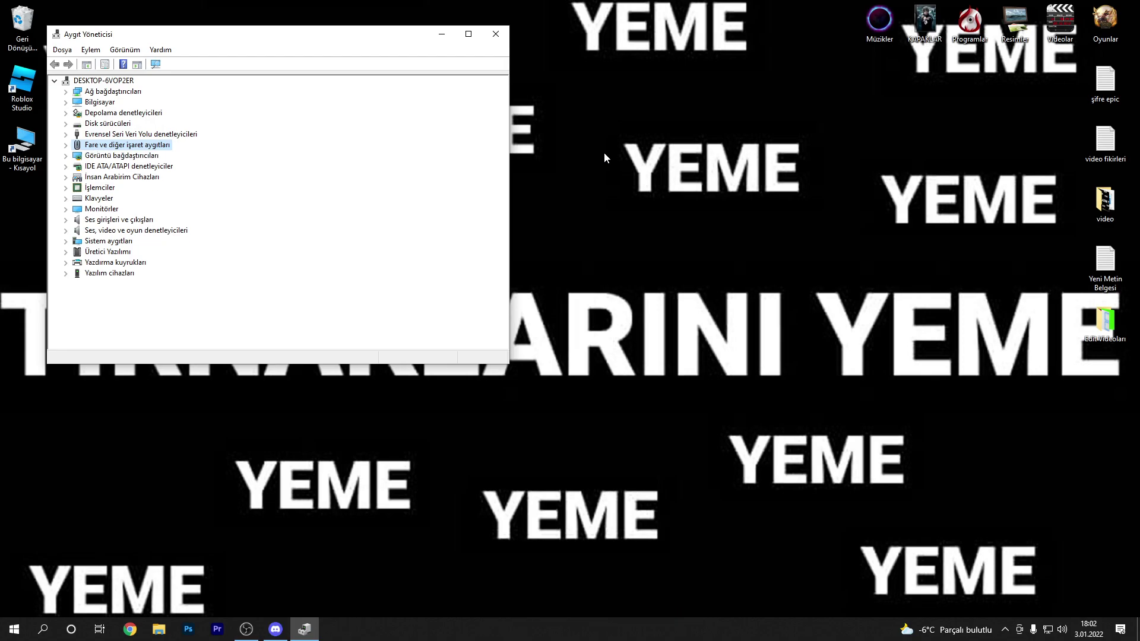
{"action": "key", "text": "Right"}
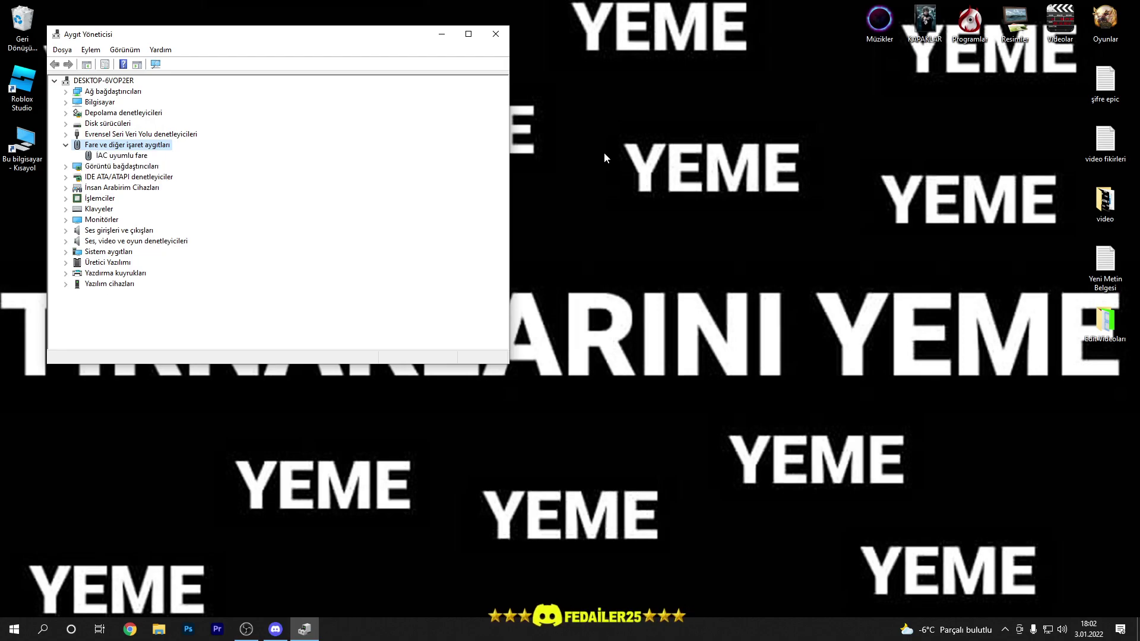
{"action": "key", "text": "Down"}
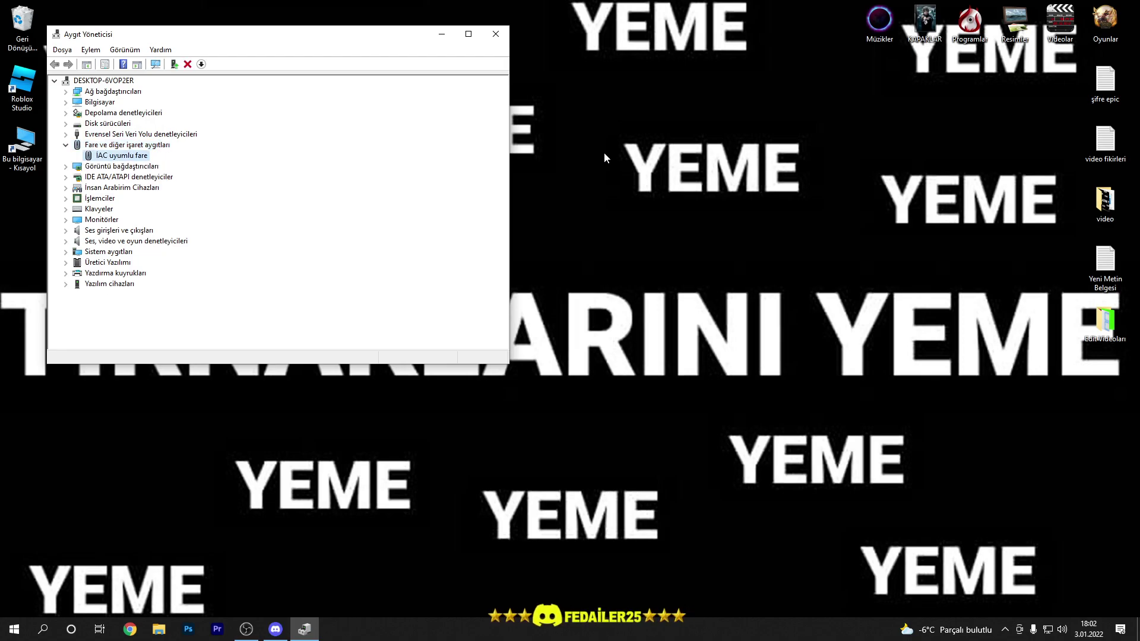
{"action": "key", "text": "Return"}
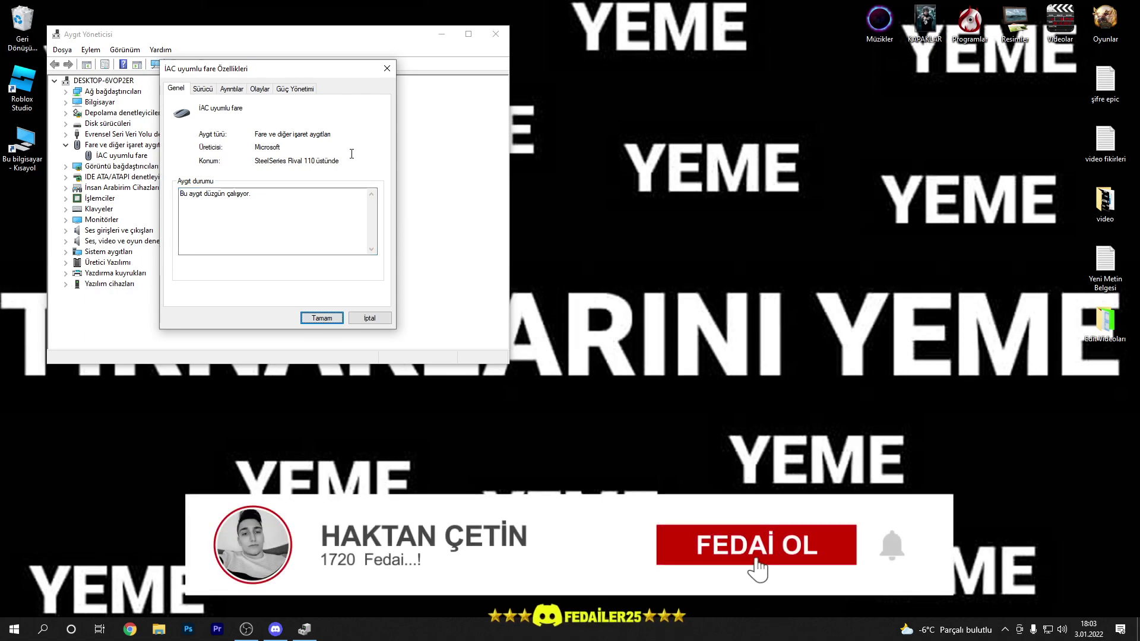
Show the Sürücü page of the "İAC uyumlu fare" properties and start its driver update
{"action": "key", "text": "Tab"}
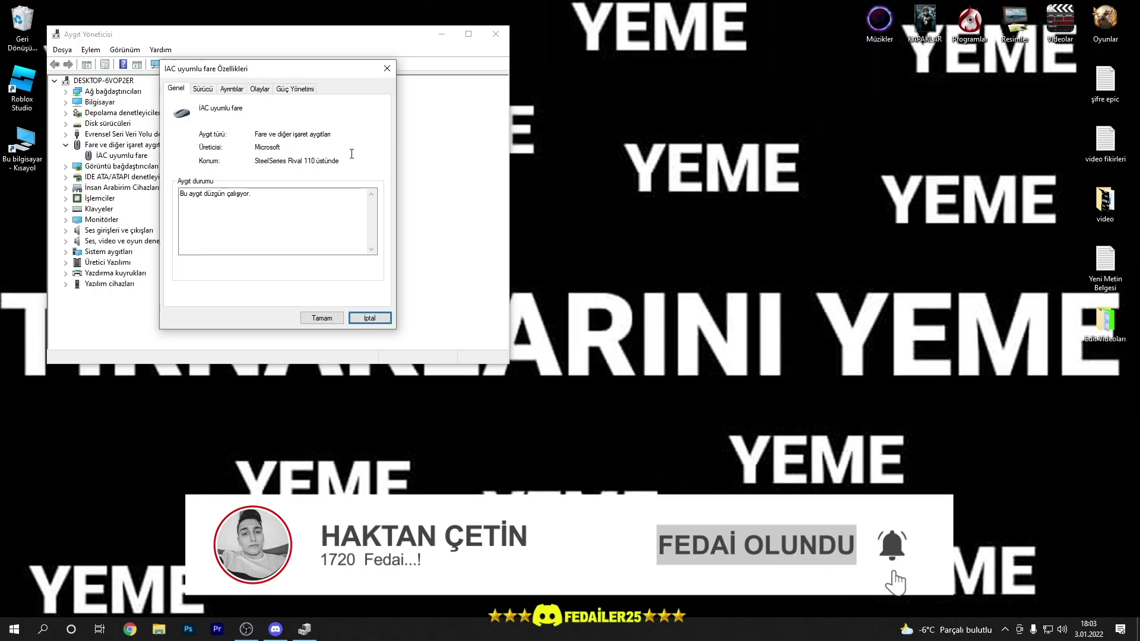
{"action": "key", "text": "Tab"}
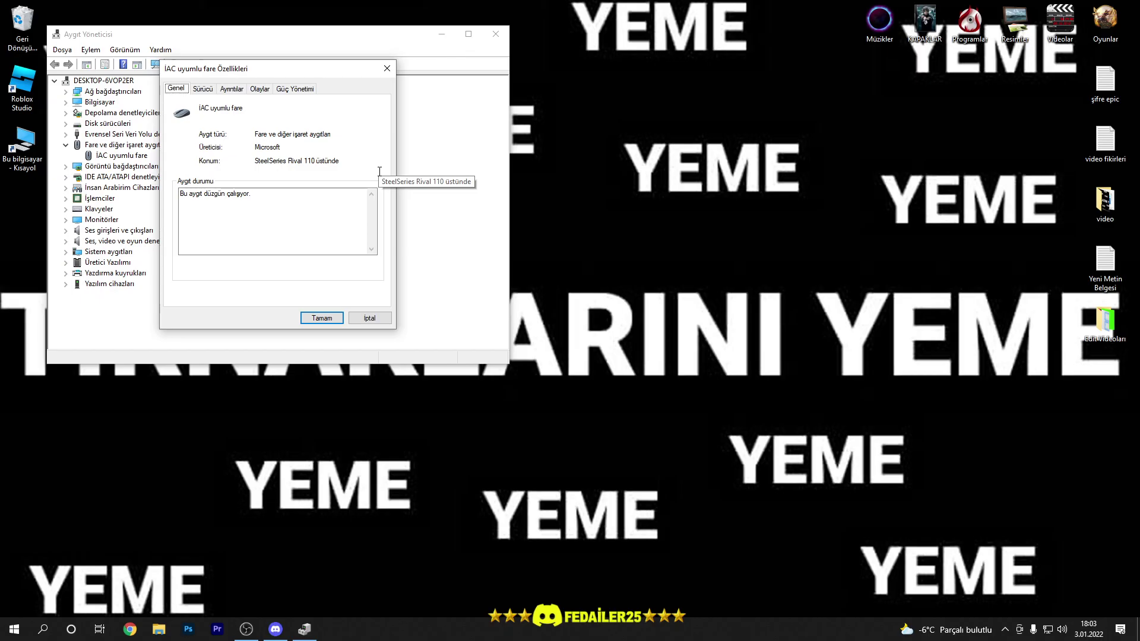
{"action": "key", "text": "ctrl+Tab"}
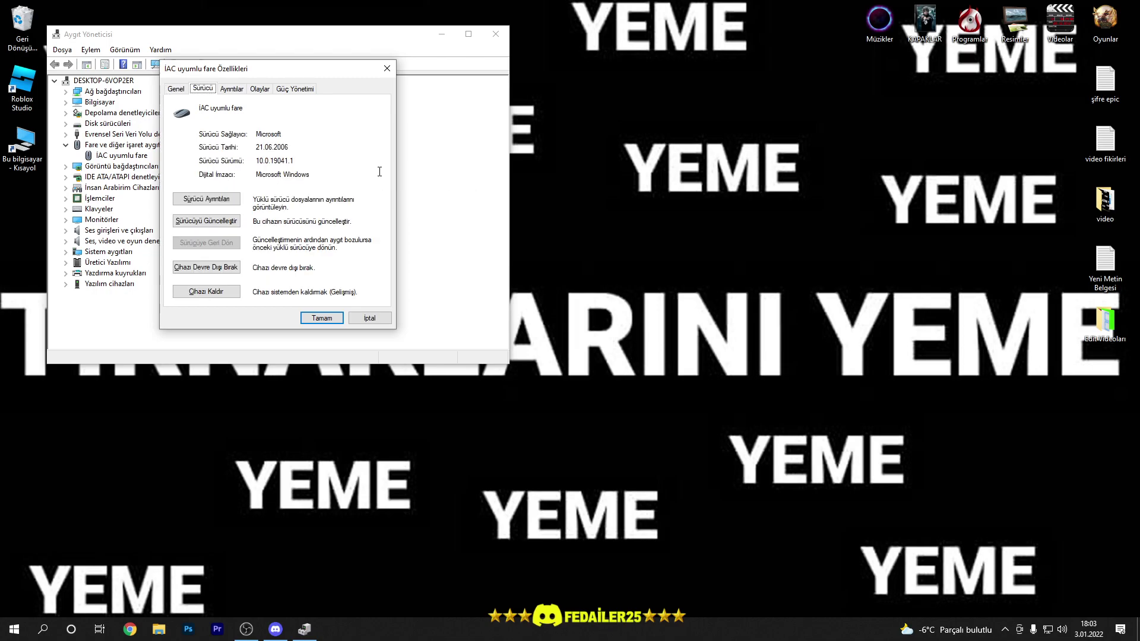
{"action": "key", "text": "Tab"}
{"action": "key", "text": "Tab"}
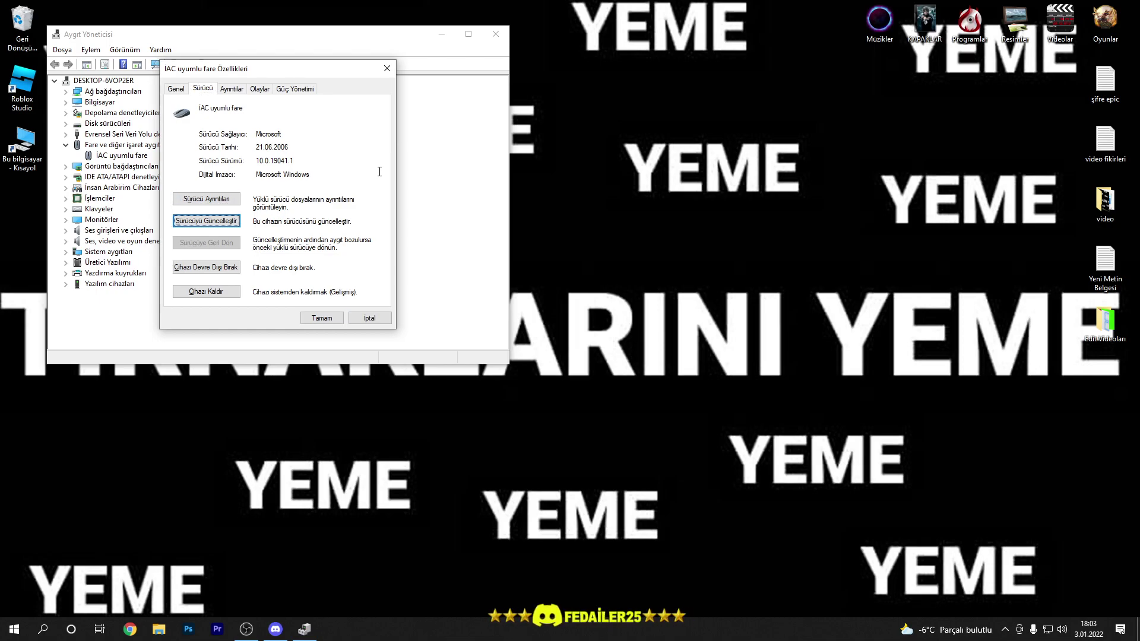
{"action": "key", "text": "Return"}
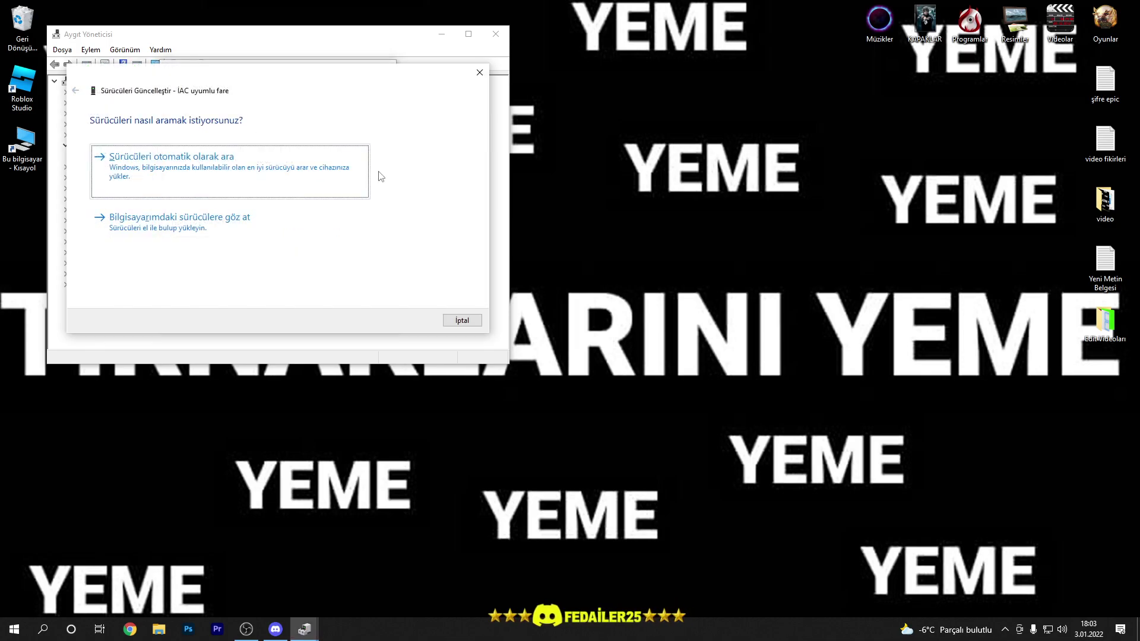
Choose to browse this computer for drivers ("Bilgisayarımdaki sürücülere göz at") as the update method
{"action": "key", "text": "Tab"}
{"action": "key", "text": "shift+Tab"}
{"action": "key", "text": "Tab"}
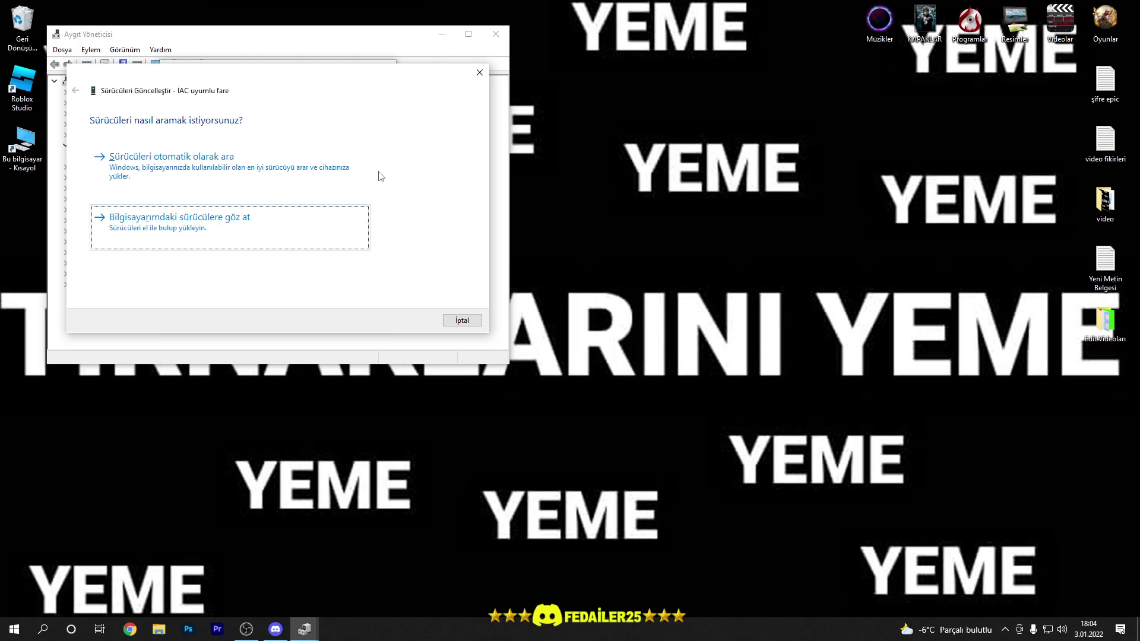
{"action": "key", "text": "Return"}
Switch to YouTube in Chrome, search for the creator's channel by name, open it and subscribe
{"action": "left_click", "coordinate": [529, 82]}
{"action": "type", "text": "h"}
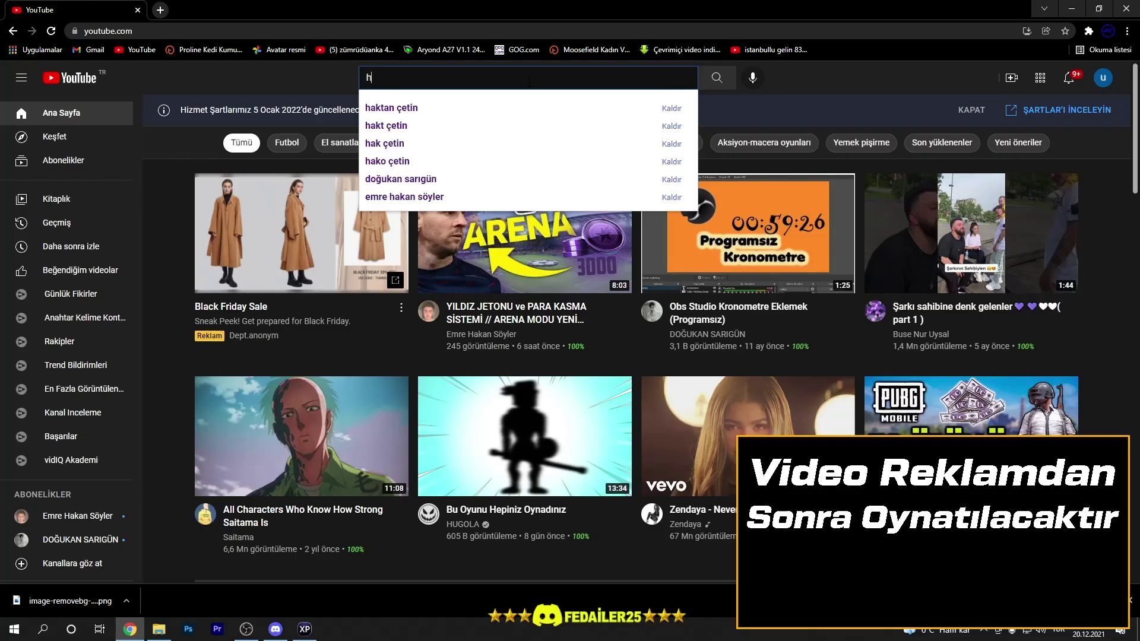
{"action": "type", "text": "aktan çetin"}
{"action": "key", "text": "Return"}
{"action": "left_click", "coordinate": [529, 153]}
{"action": "left_click", "coordinate": [804, 291]}
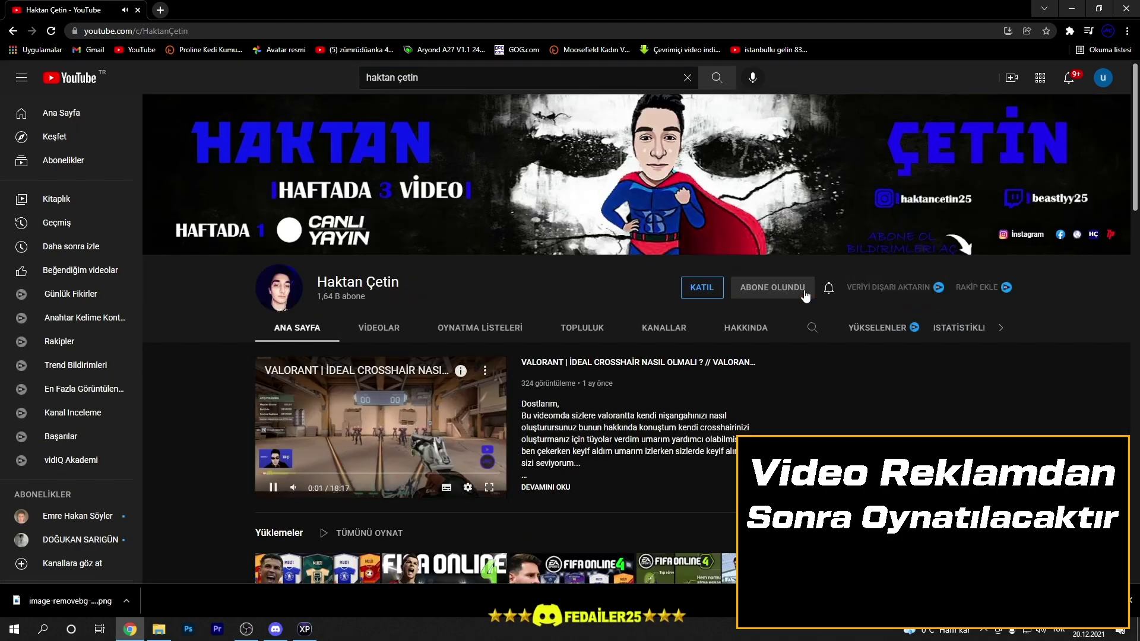
Turn on all notifications for the subscribed channel, then open its membership offer and dismiss it
{"action": "left_click", "coordinate": [829, 287]}
{"action": "left_click", "coordinate": [842, 314]}
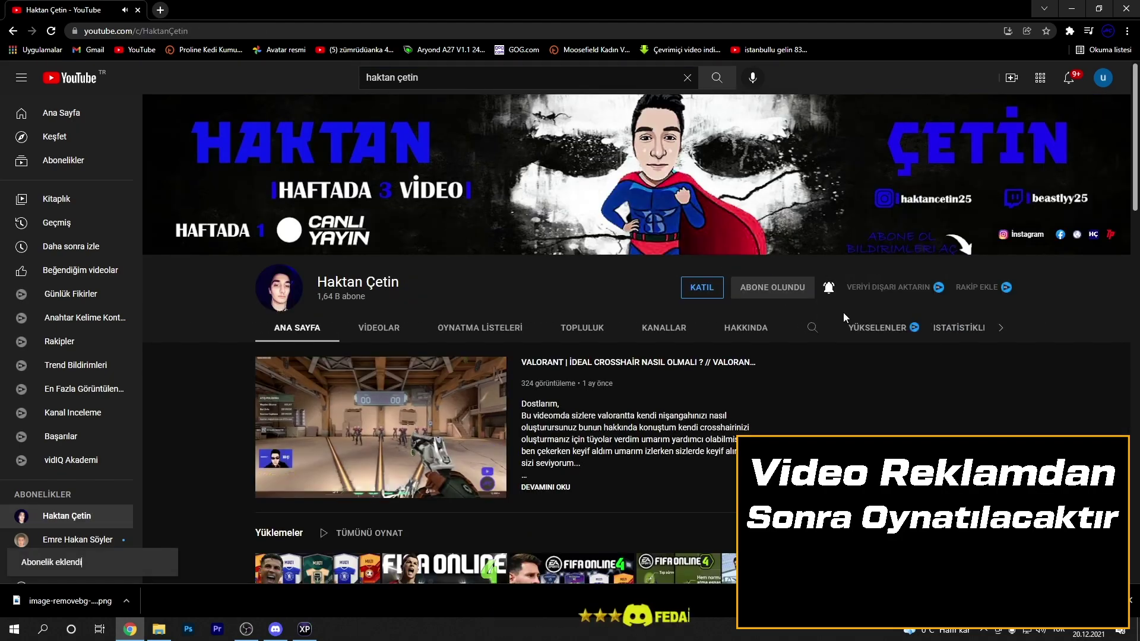
{"action": "left_click", "coordinate": [701, 289]}
{"action": "key", "text": "Escape"}
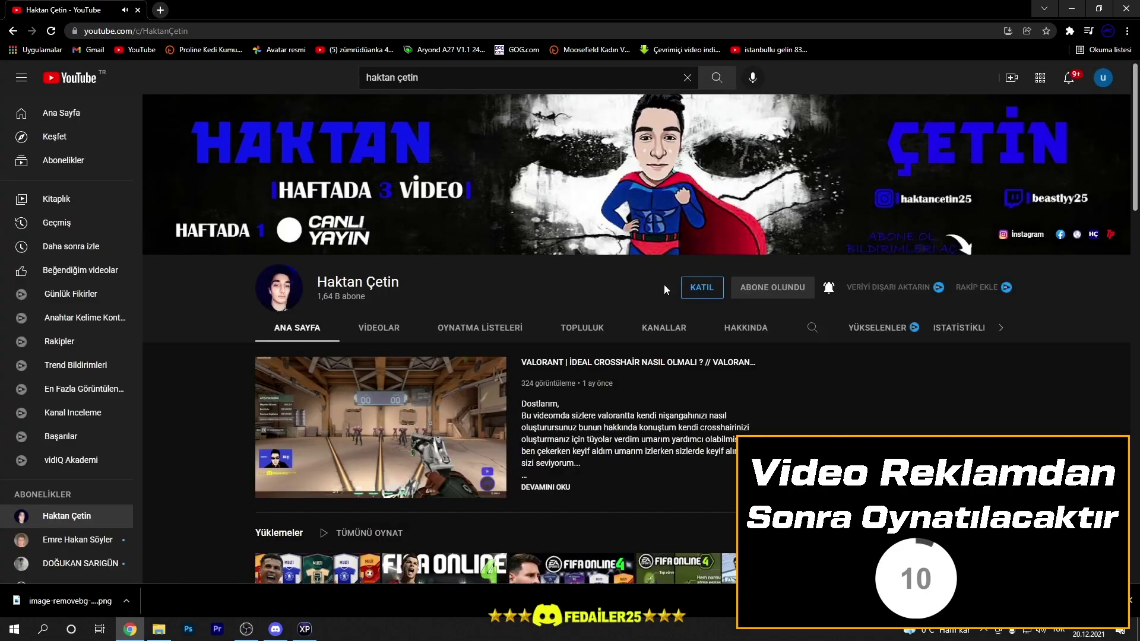
Open the channel's "PEŞ PEŞE KOŞUYORLAR +90 KART AÇILIMI" video and submit the comment "ilk"
{"action": "scroll", "coordinate": [692, 232], "scroll_direction": "down", "scroll_amount": 2}
{"action": "left_click", "coordinate": [322, 476]}
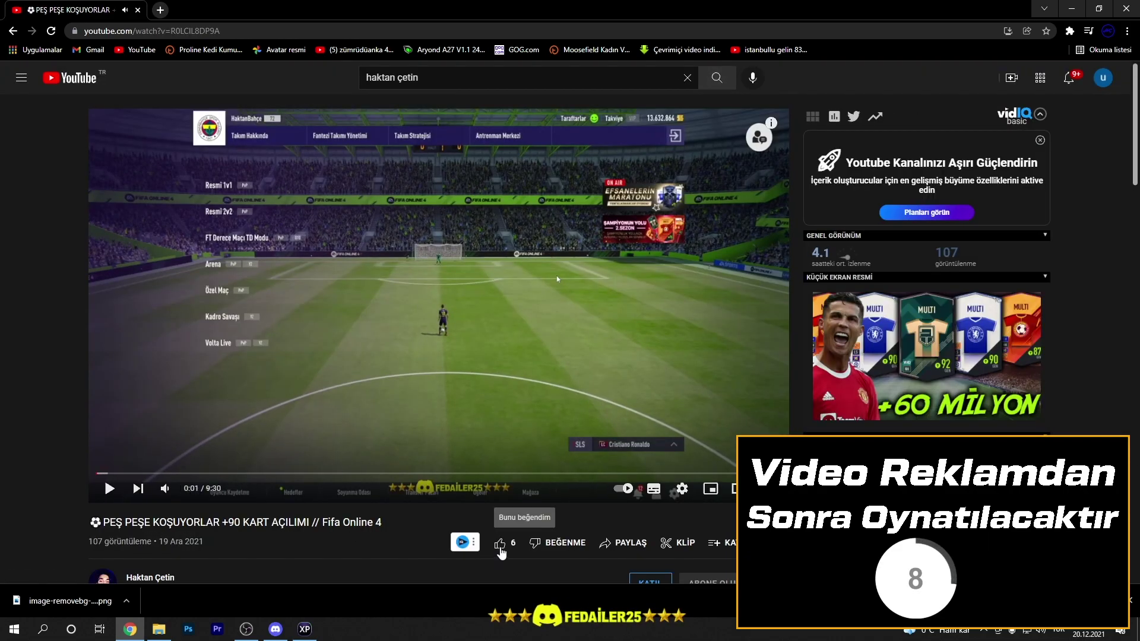
{"action": "scroll", "coordinate": [500, 552], "scroll_direction": "down", "scroll_amount": 8}
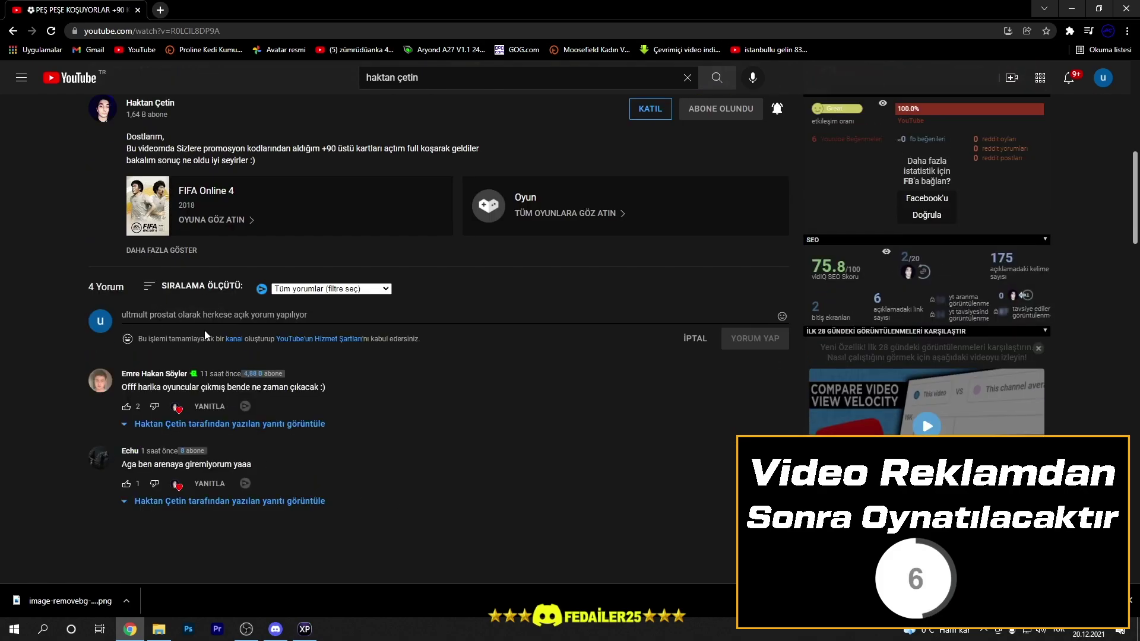
{"action": "type", "text": "ilk"}
{"action": "left_click", "coordinate": [749, 342]}
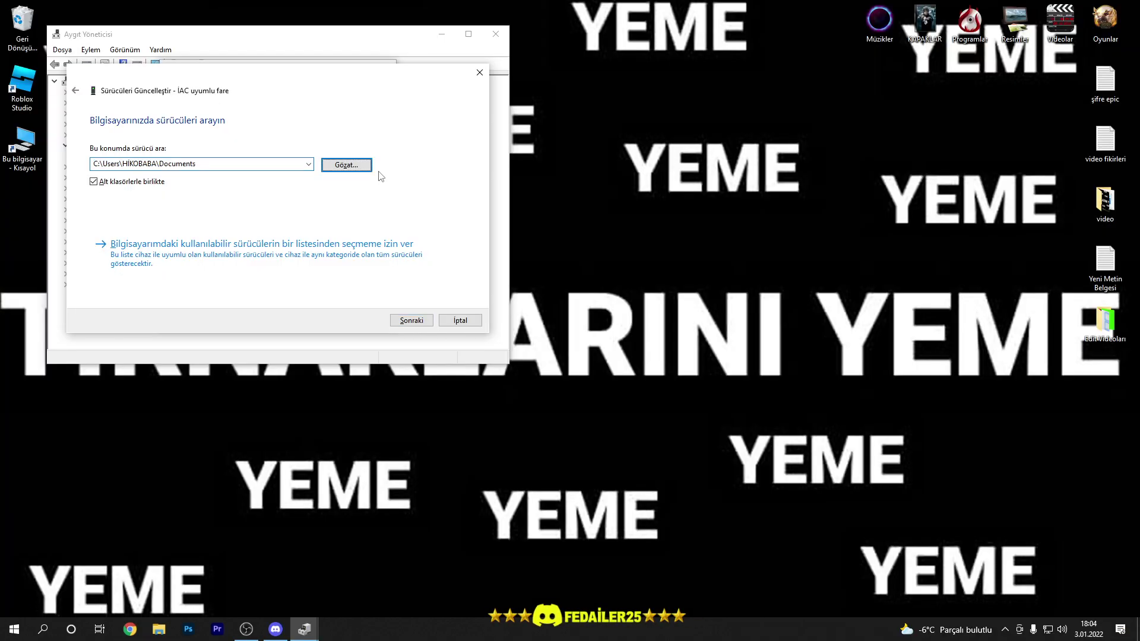
Back in the driver update wizard, choose from the available drivers list, install the "İAC uyumlu fare" model and close the wizard
{"action": "key", "text": "Tab"}
{"action": "key", "text": "Tab"}
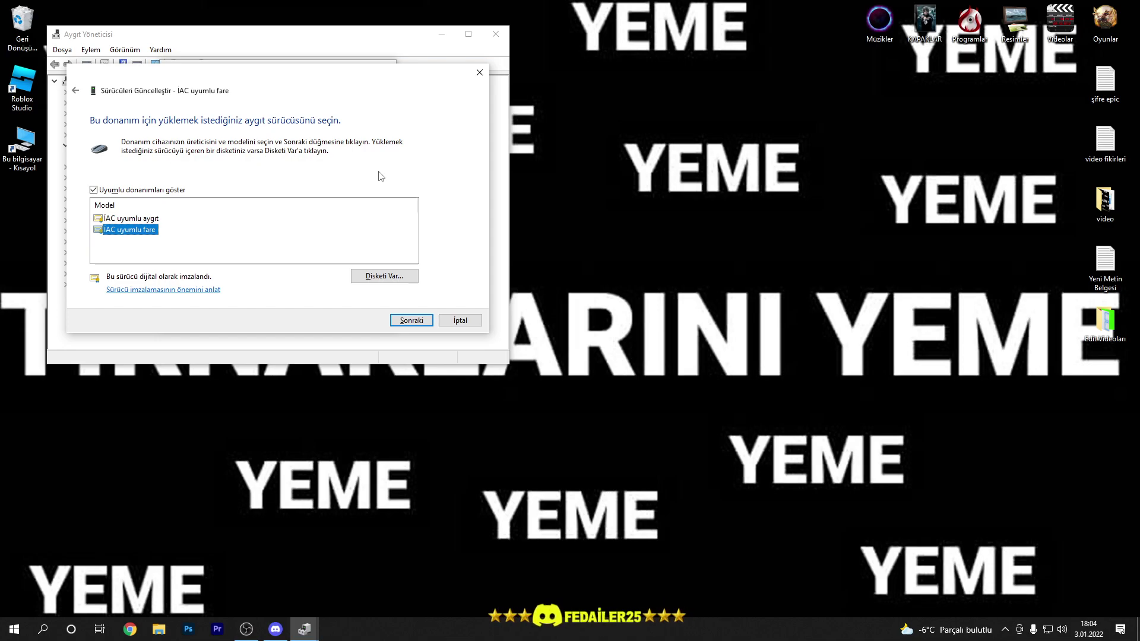
{"action": "key", "text": "Return"}
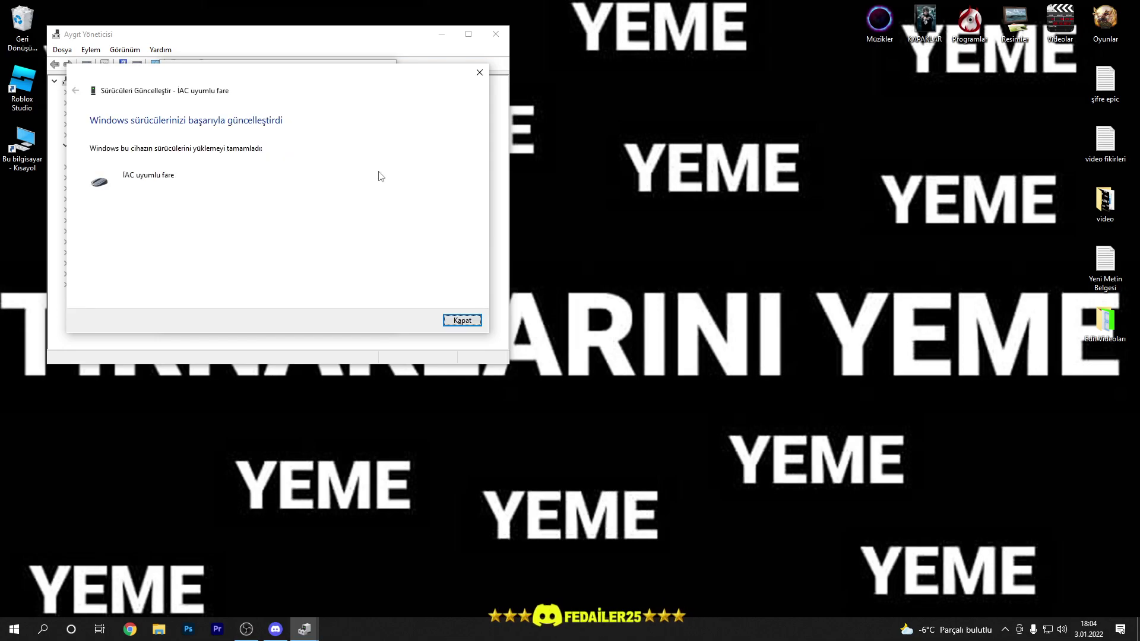
{"action": "key", "text": "Return"}
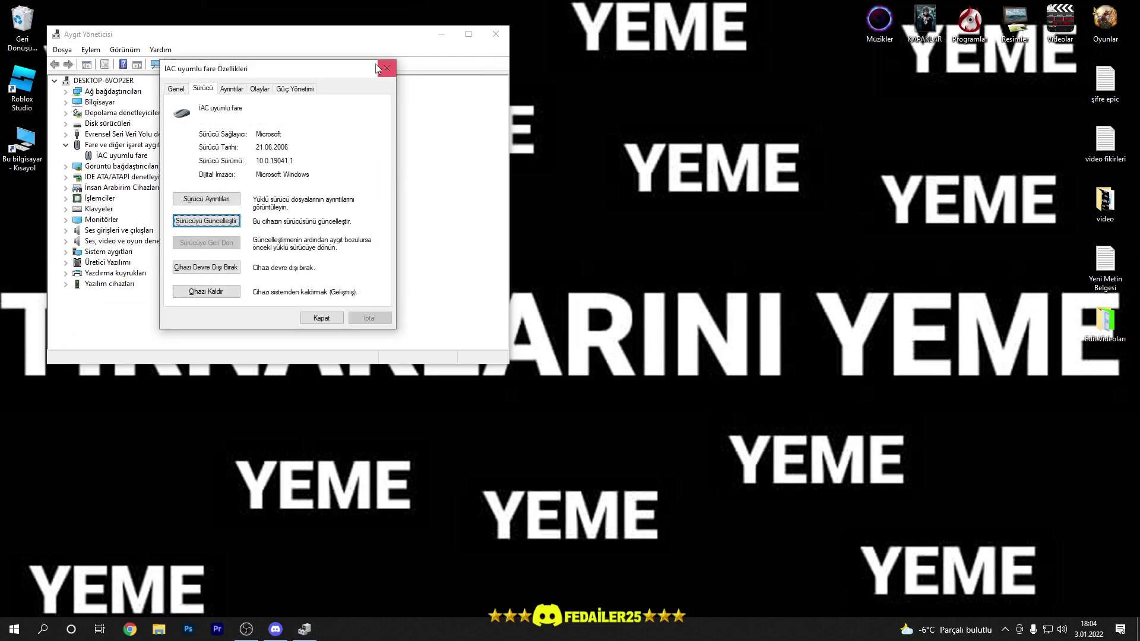
Close the mouse properties and Aygıt Yöneticisi, returning to the desktop
{"action": "left_click", "coordinate": [385, 68]}
{"action": "left_click", "coordinate": [503, 34]}
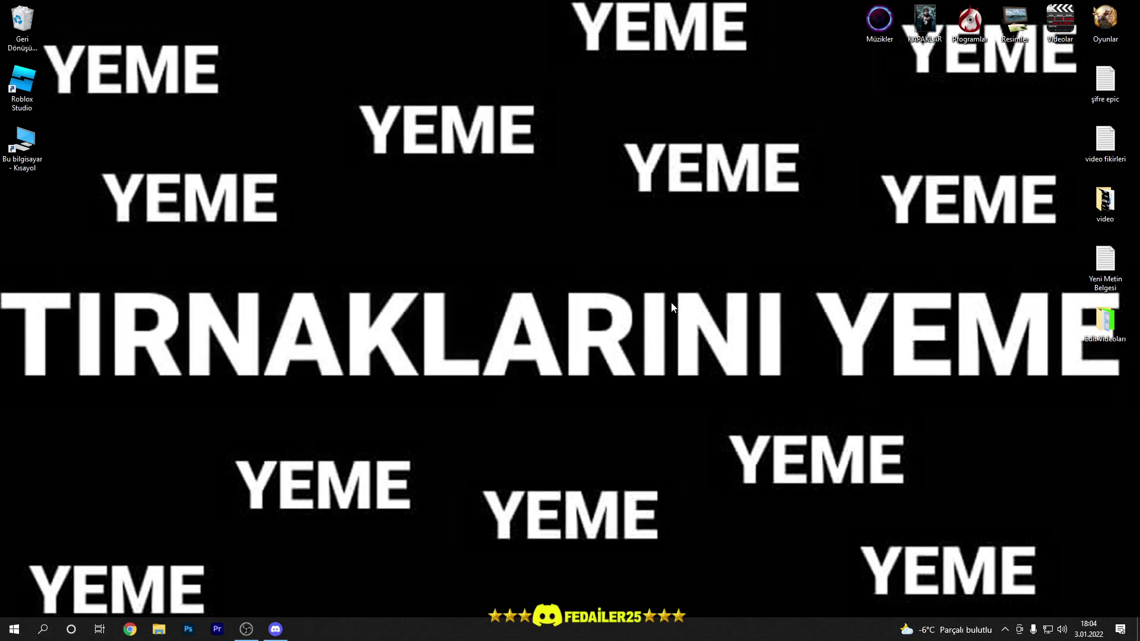
{"action": "right_click", "coordinate": [585, 316]}
{"action": "left_click", "coordinate": [611, 356]}
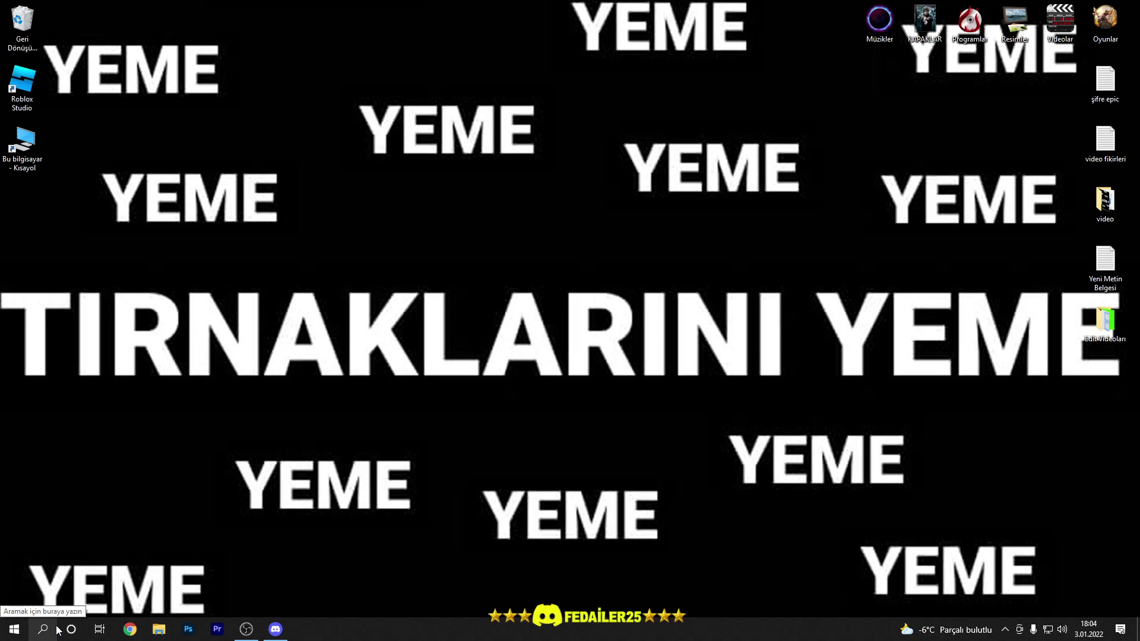
Switch to Chrome, search for "driver booster", view the Gezginler download page for Driver Booster 9.1.0, and close the browser
{"action": "left_click", "coordinate": [130, 629]}
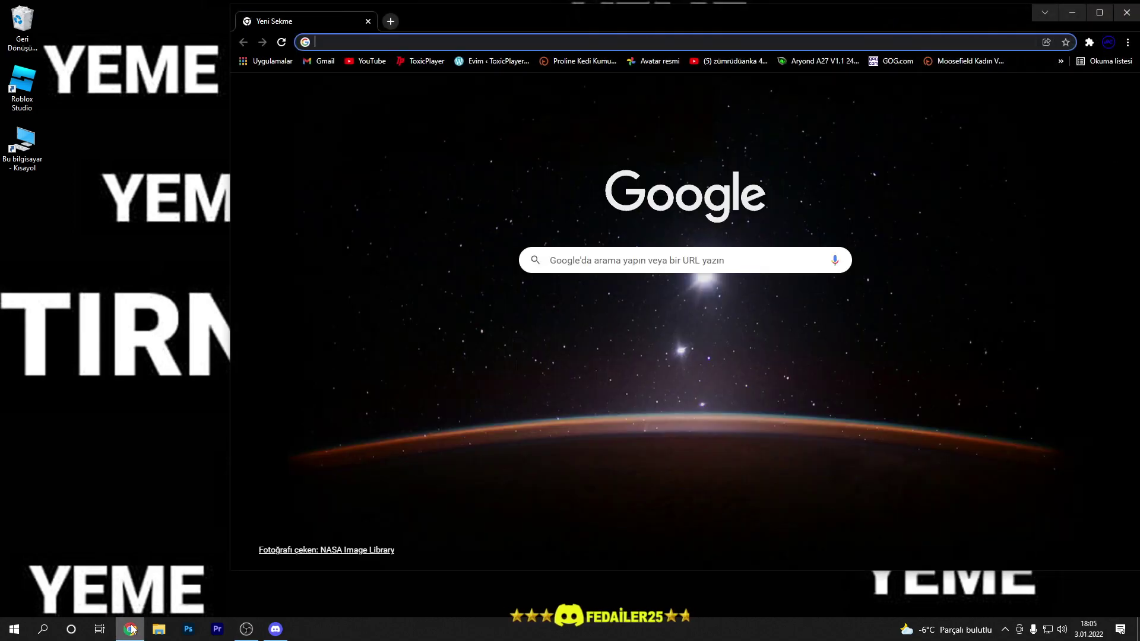
{"action": "left_click", "coordinate": [1099, 12]}
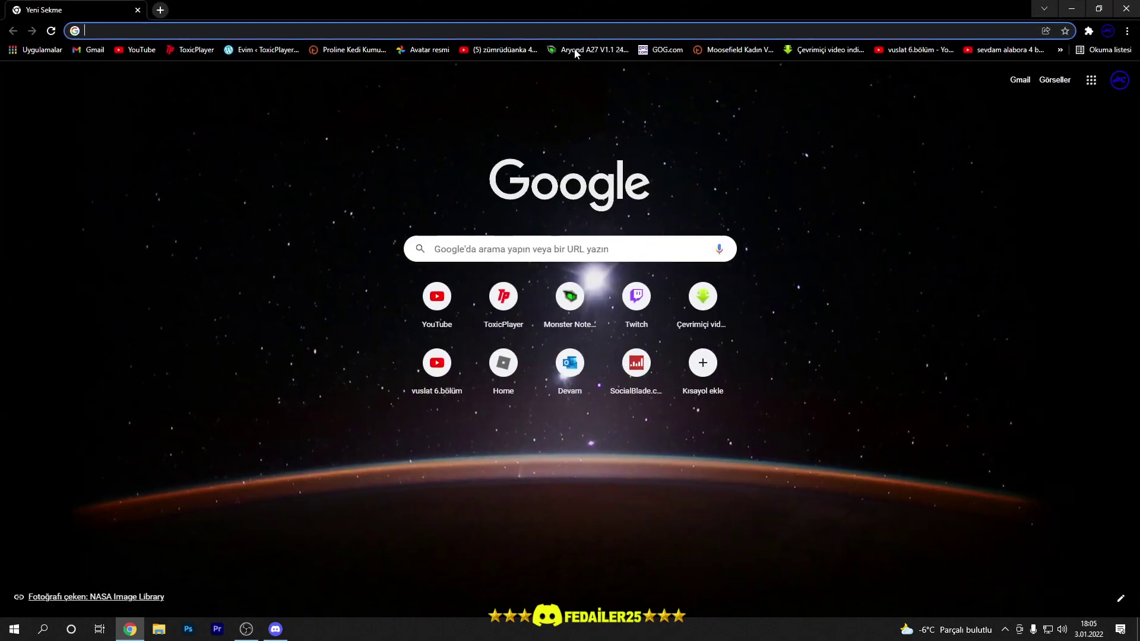
{"action": "left_click", "coordinate": [462, 31]}
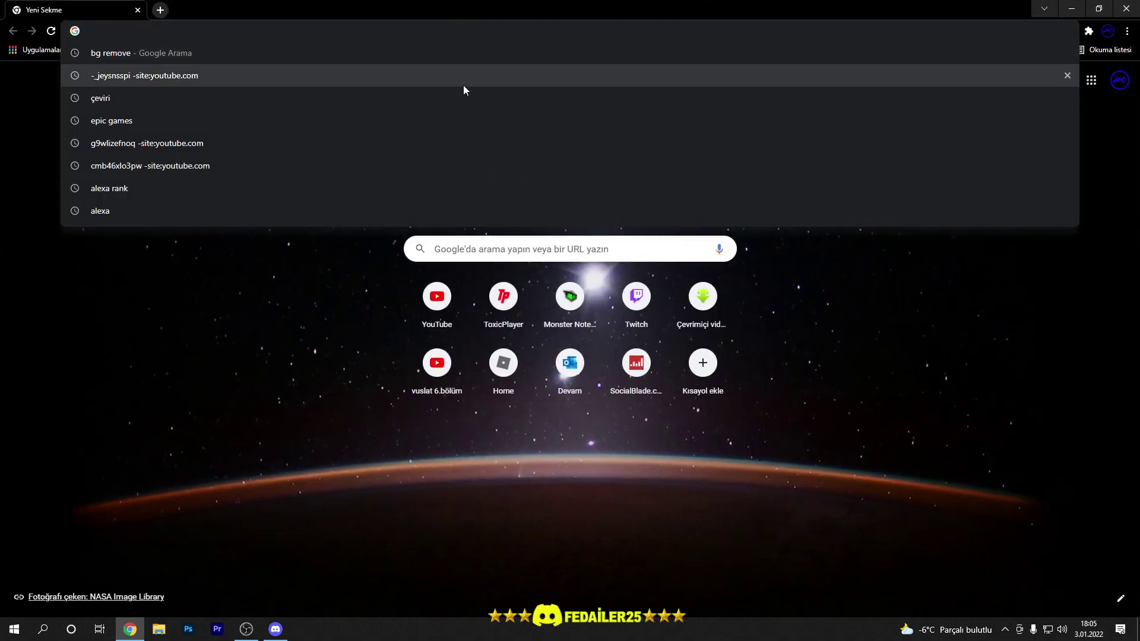
{"action": "type", "text": "driver booster"}
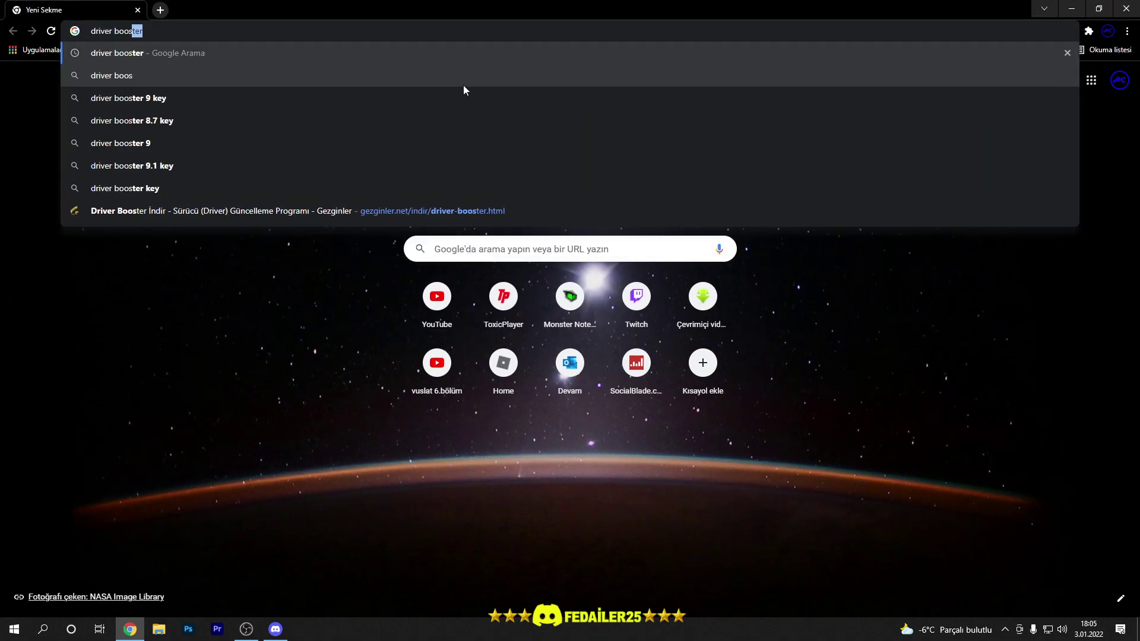
{"action": "key", "text": "Return"}
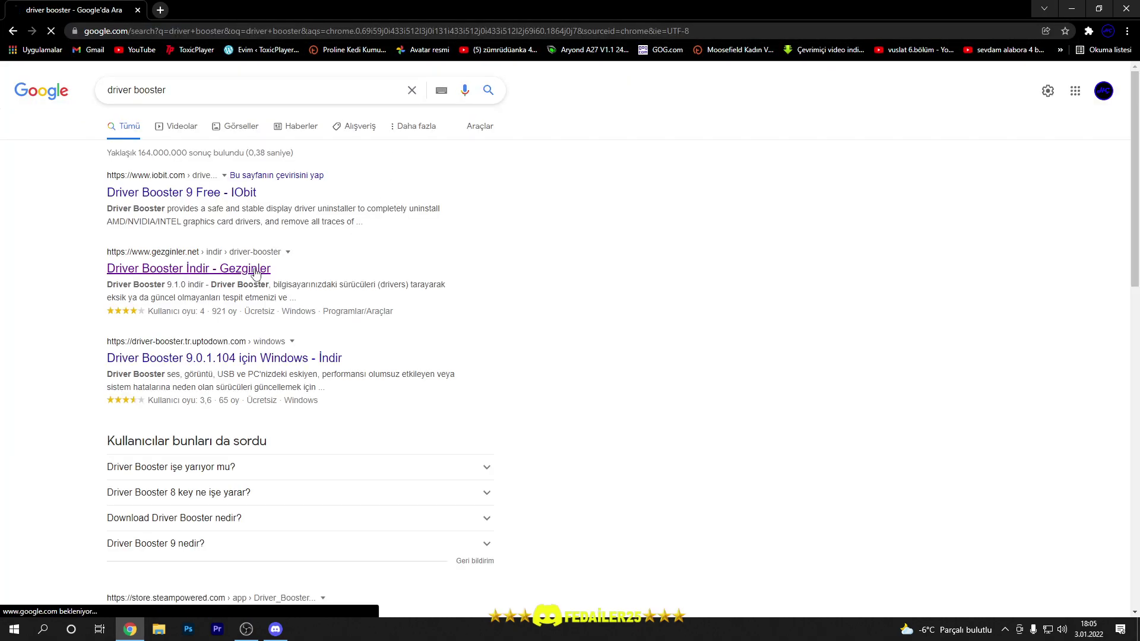
{"action": "left_click", "coordinate": [169, 273]}
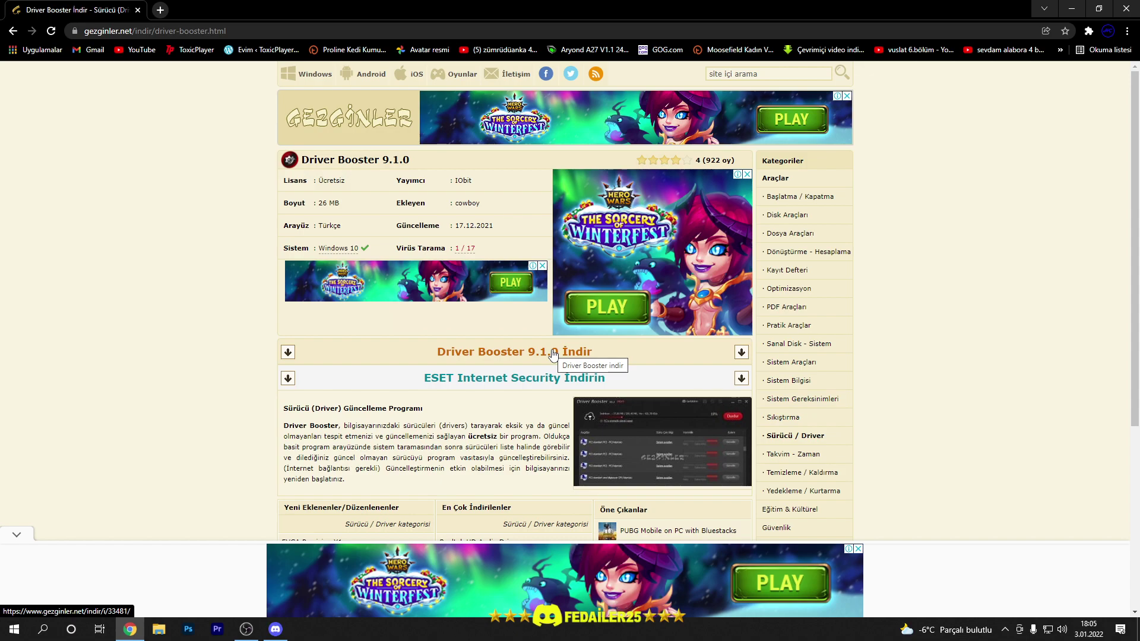
{"action": "left_click", "coordinate": [1125, 9]}
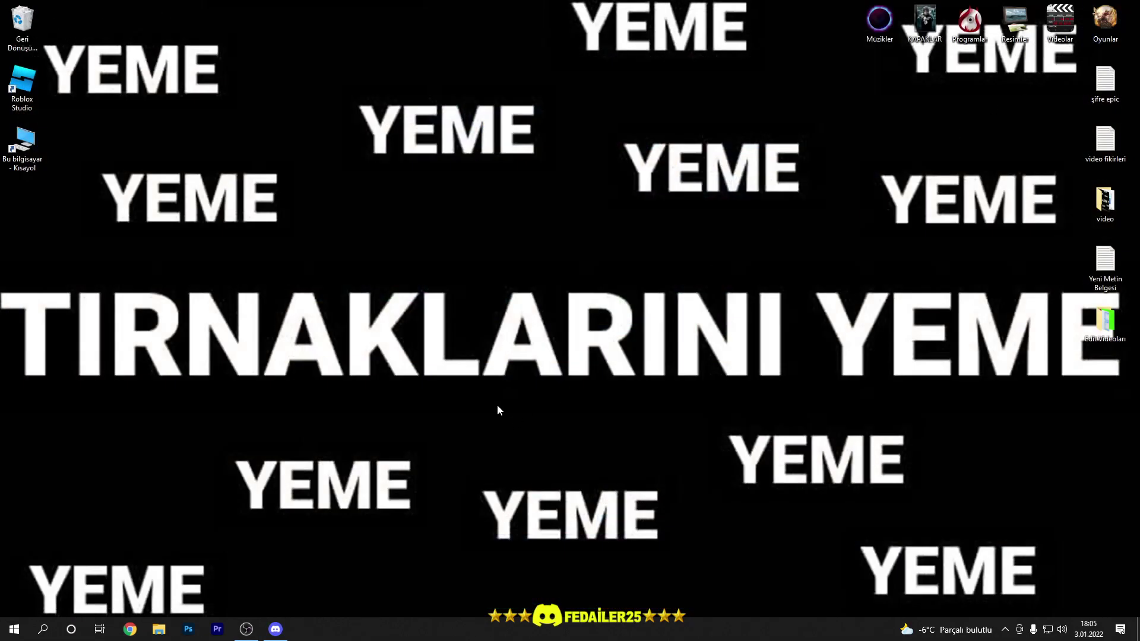